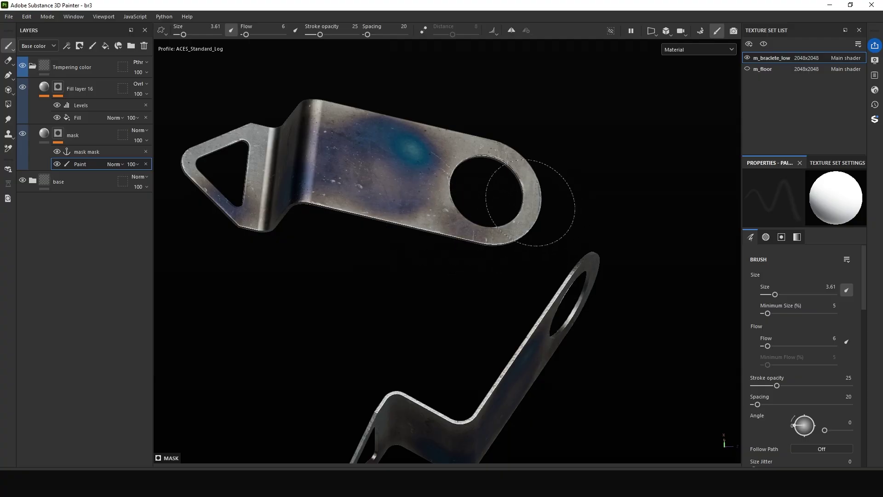
{"action": "mouse_move", "coordinate": [530, 202]}
{"action": "left_mouse_down"}
{"action": "mouse_move", "coordinate": [544, 180]}
{"action": "mouse_move", "coordinate": [520, 217]}
{"action": "mouse_move", "coordinate": [552, 189]}
{"action": "left_mouse_up"}
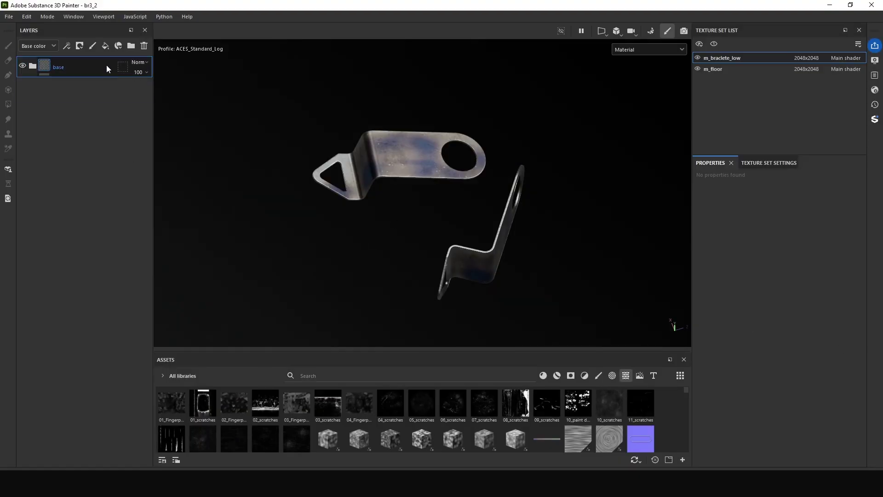
Add a fill layer named mask above the base folder, with its color channel turned off
{"action": "left_click", "coordinate": [105, 45]}
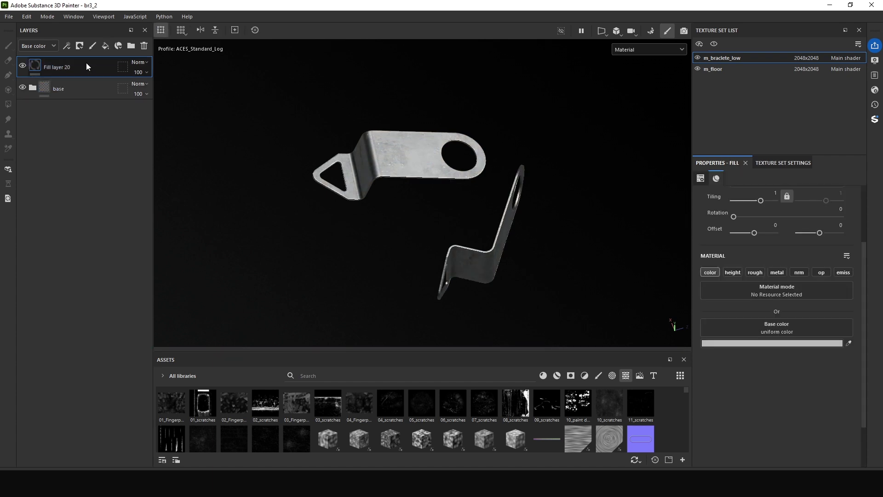
{"action": "double_click", "coordinate": [54, 64]}
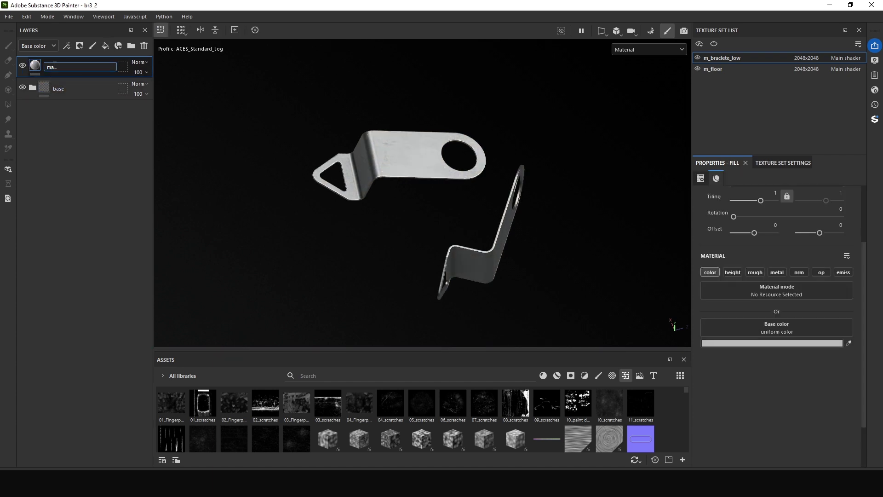
{"action": "type", "text": "mask"}
{"action": "key", "text": "Return"}
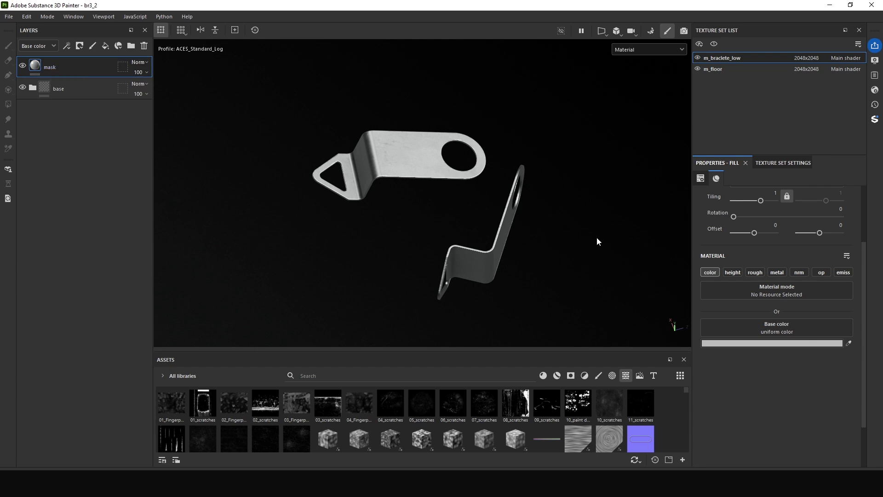
{"action": "left_click", "coordinate": [706, 272]}
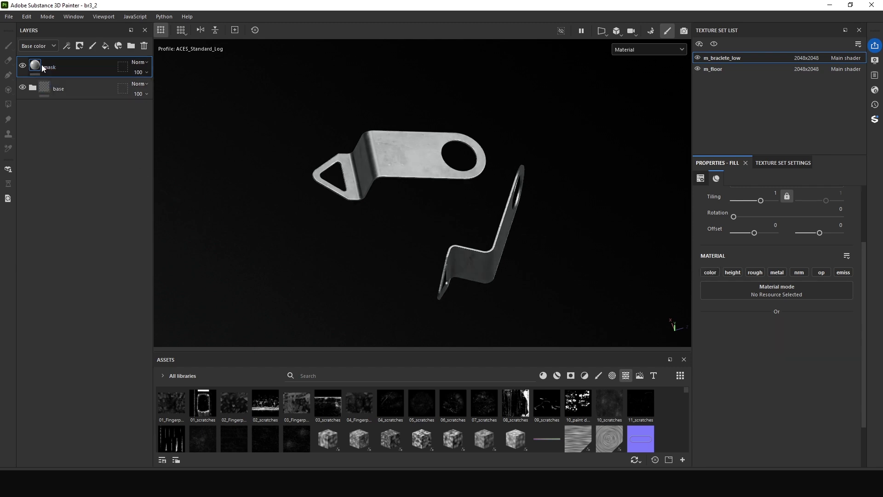
Give the mask layer a black mask and add a Paint effect and an anchor point to it
{"action": "right_click", "coordinate": [35, 67]}
{"action": "left_click", "coordinate": [56, 82]}
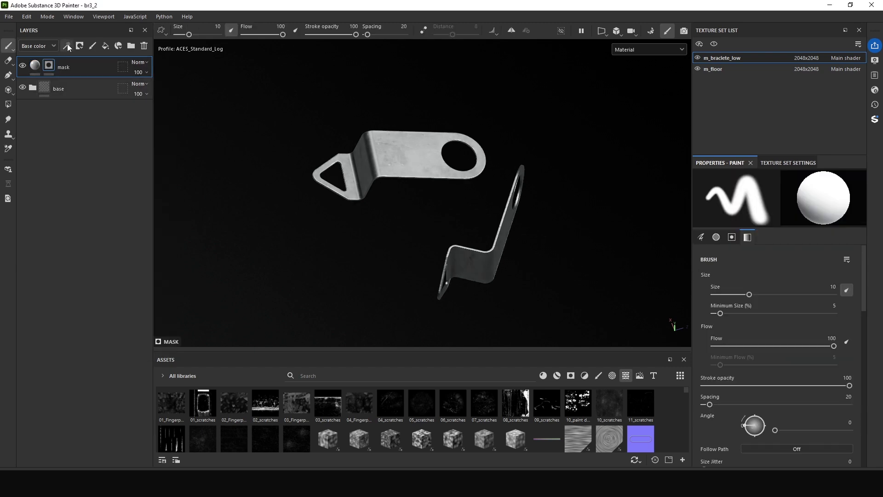
{"action": "left_click", "coordinate": [67, 45]}
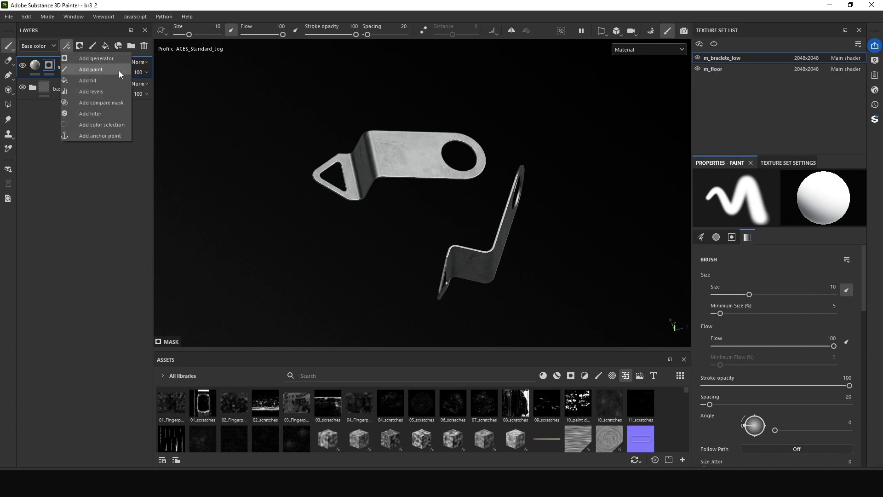
{"action": "left_click", "coordinate": [100, 70]}
{"action": "left_click", "coordinate": [68, 46]}
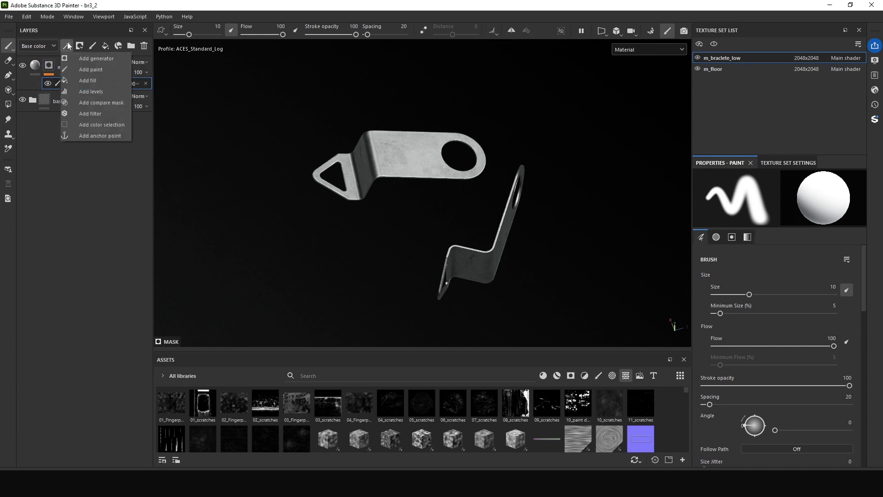
{"action": "left_click", "coordinate": [108, 136]}
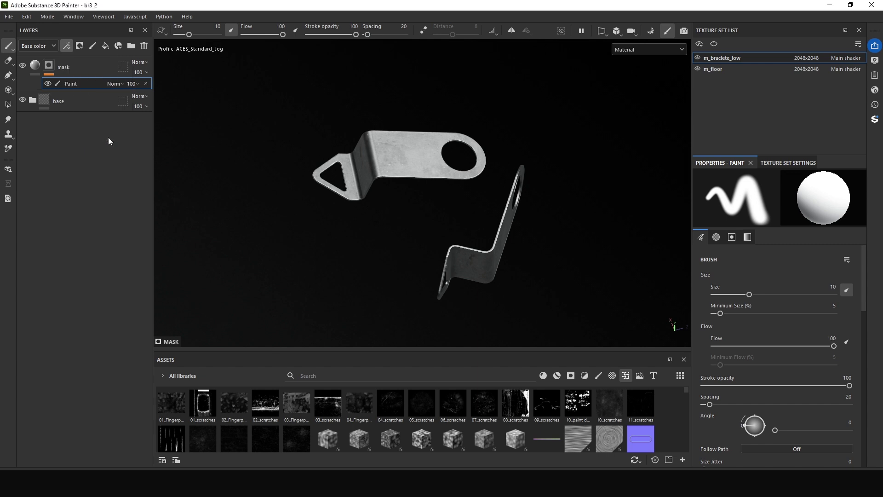
Add a top fill layer named color with only the color channel, using the mask mask anchor point as its base color
{"action": "left_click", "coordinate": [108, 69]}
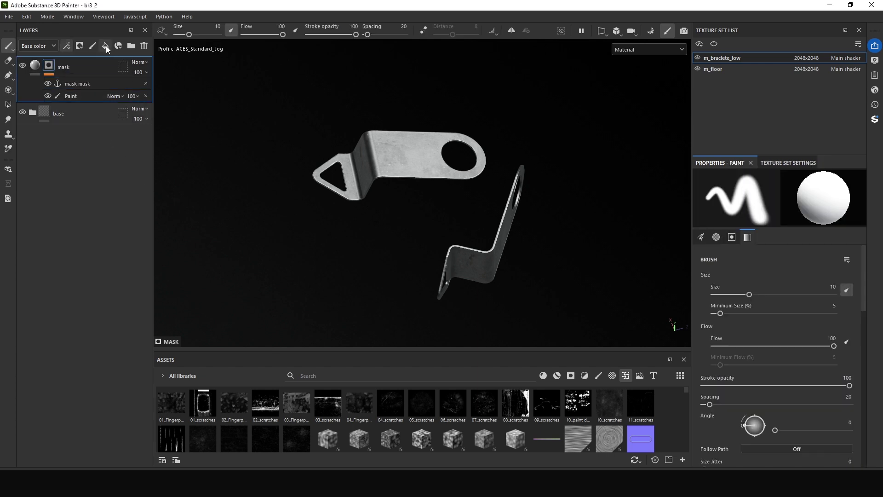
{"action": "left_click", "coordinate": [106, 46]}
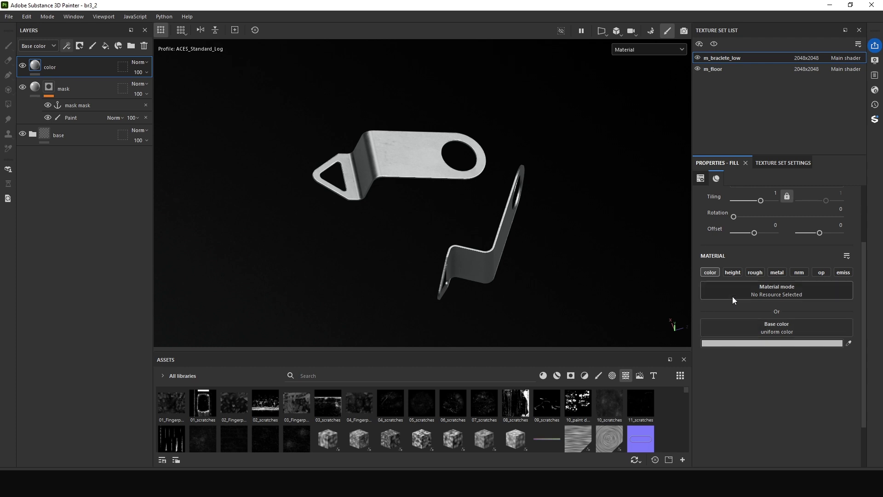
{"action": "left_click", "coordinate": [778, 324]}
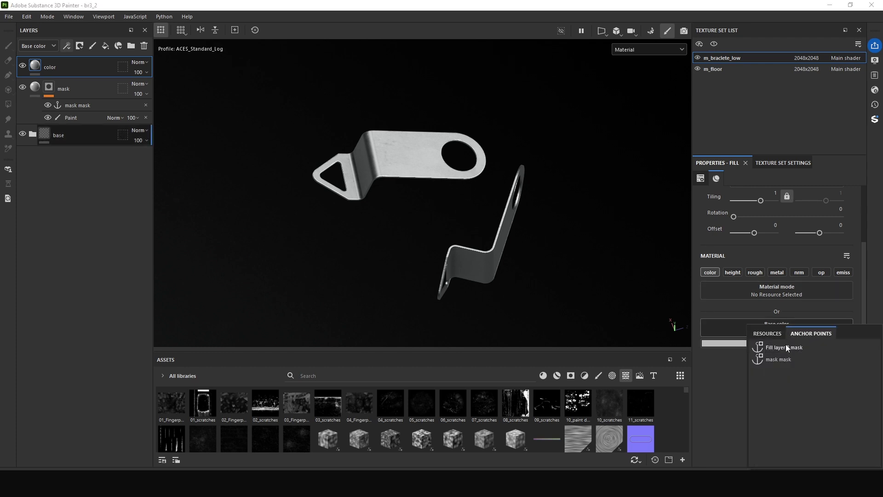
{"action": "left_click", "coordinate": [776, 360]}
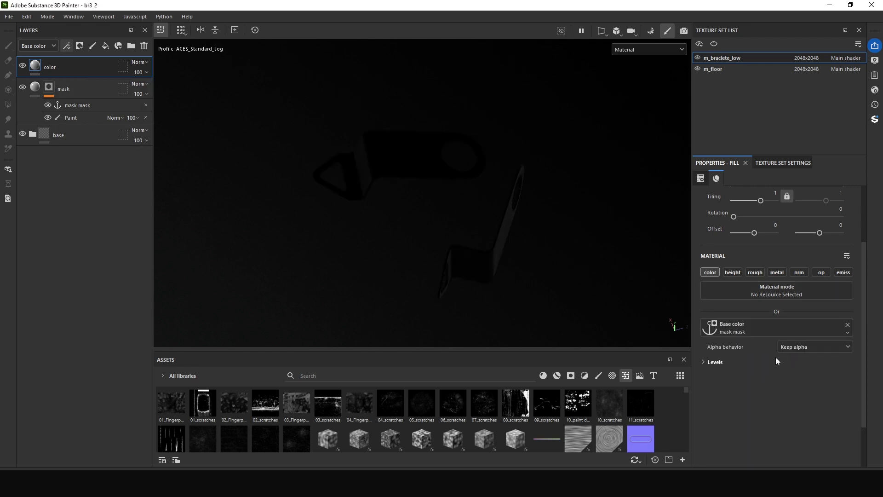
Isolate the layer mask and paint a soft white spot on the middle of the bracket's flat plate in the Paint effect
{"action": "left_click", "coordinate": [48, 87], "text": "alt"}
{"action": "scroll", "coordinate": [442, 183], "scroll_direction": "up", "scroll_amount": 5}
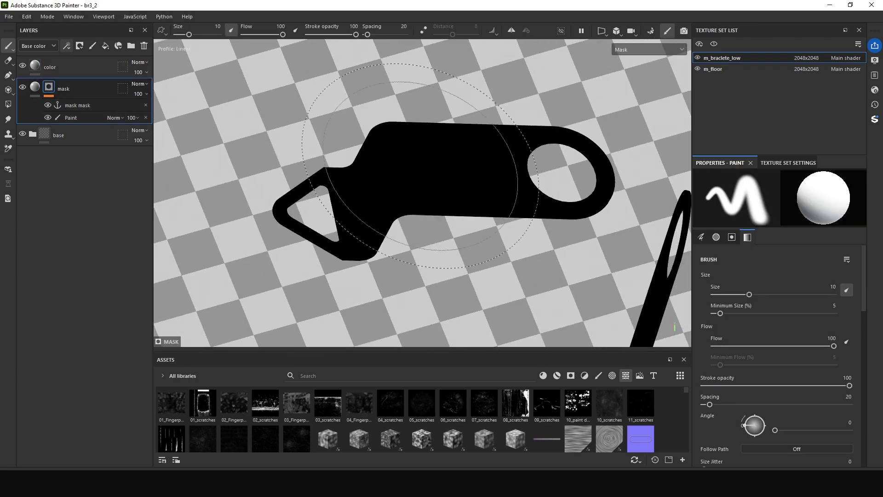
{"action": "left_click_drag", "start_coordinate": [442, 184], "coordinate": [436, 189], "text": "alt"}
{"action": "right_click_drag", "start_coordinate": [431, 166], "coordinate": [403, 166], "text": "ctrl"}
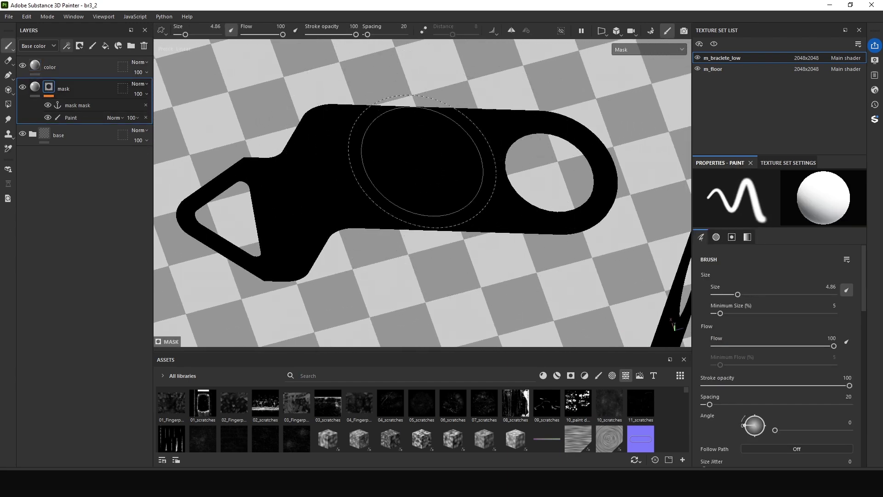
{"action": "left_click", "coordinate": [71, 117]}
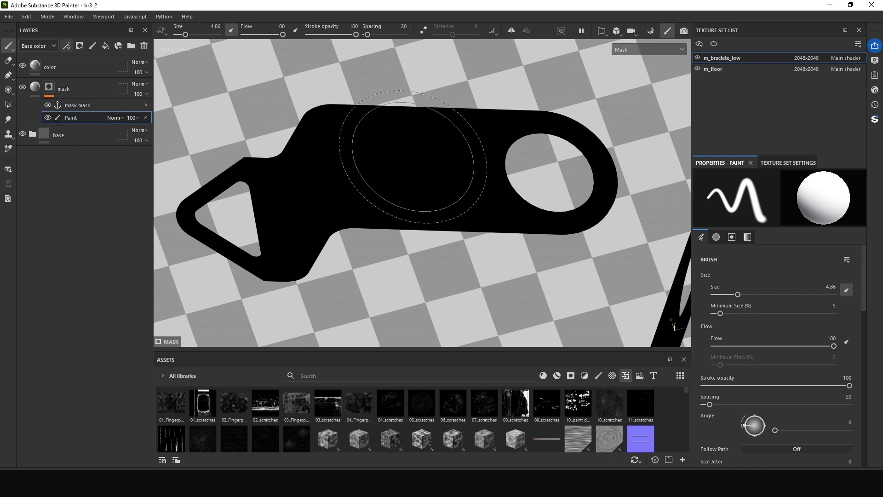
{"action": "right_click_drag", "start_coordinate": [423, 163], "coordinate": [416, 166], "text": "ctrl"}
{"action": "left_click", "coordinate": [427, 166]}
{"action": "left_click", "coordinate": [426, 166]}
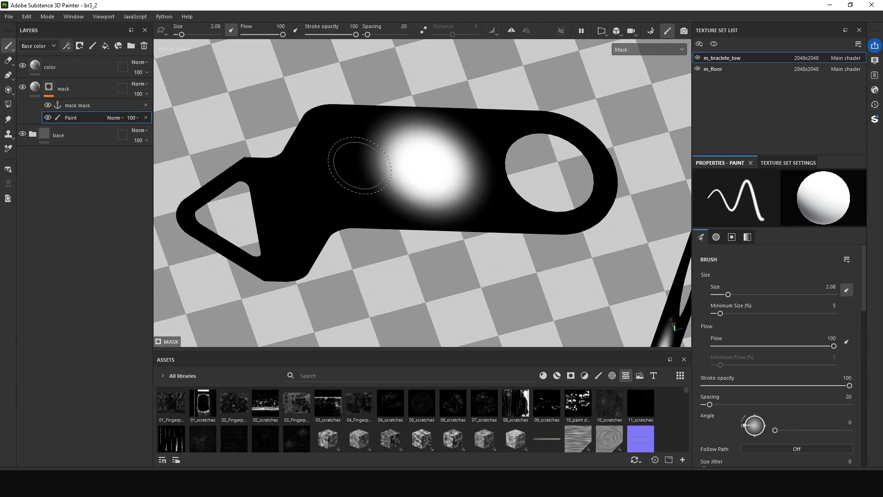
Add a Blur filter above the mask's Paint effect and set its blur intensity to 6.48
{"action": "left_click", "coordinate": [67, 46]}
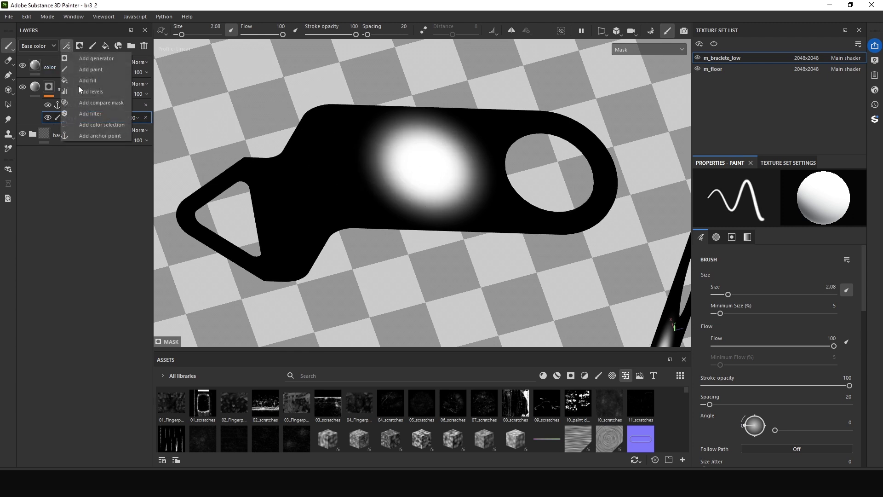
{"action": "left_click", "coordinate": [91, 113]}
{"action": "left_click", "coordinate": [782, 205]}
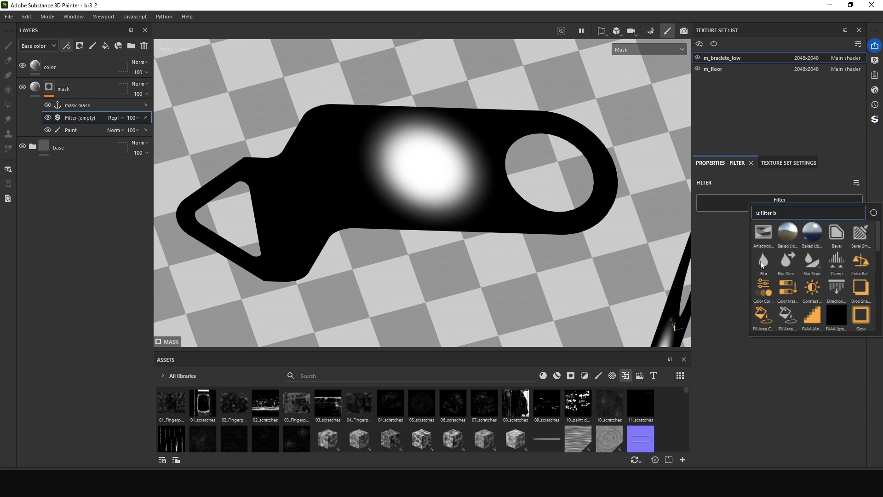
{"action": "left_click", "coordinate": [836, 313]}
{"action": "left_click_drag", "start_coordinate": [711, 249], "coordinate": [772, 256]}
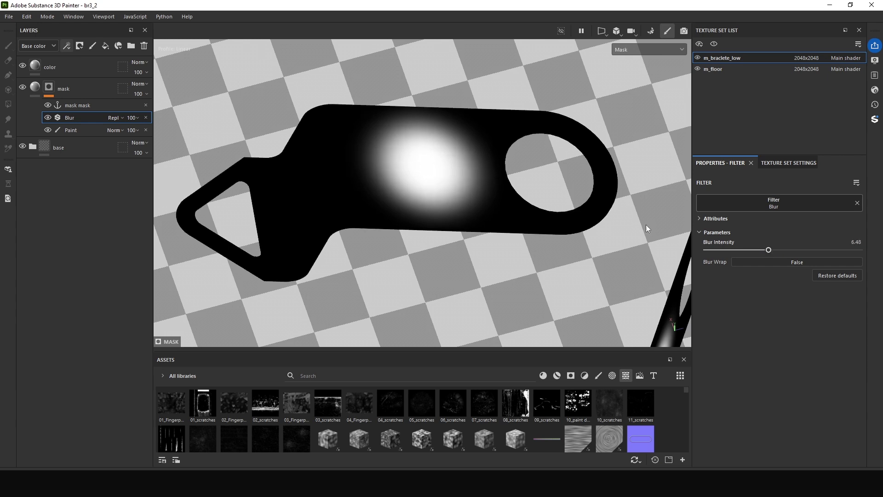
Add a Gradient filter to the color layer, affecting only the color channel
{"action": "left_click", "coordinate": [35, 87]}
{"action": "left_click", "coordinate": [35, 65]}
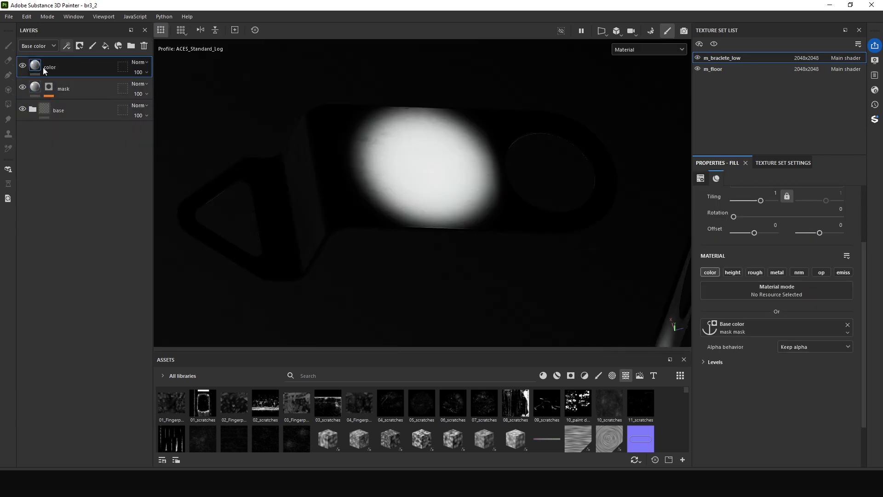
{"action": "left_click", "coordinate": [68, 45]}
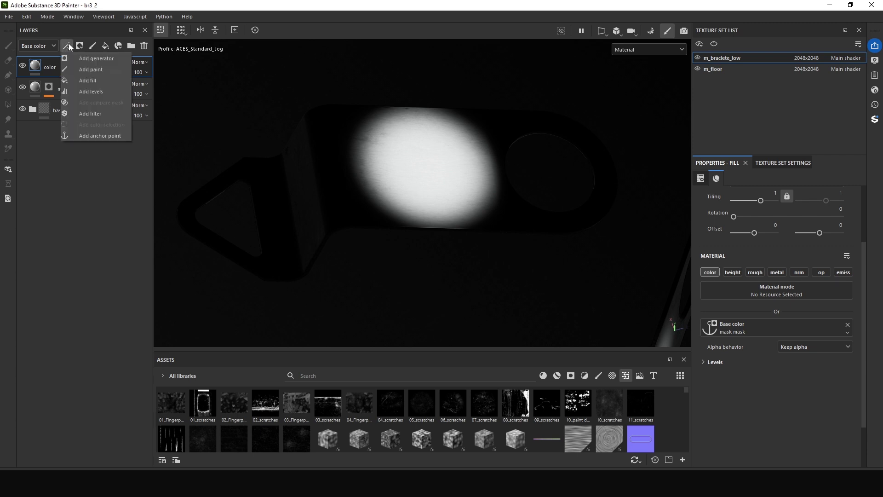
{"action": "left_click", "coordinate": [88, 114]}
{"action": "left_click", "coordinate": [789, 216]}
{"action": "type", "text": "b"}
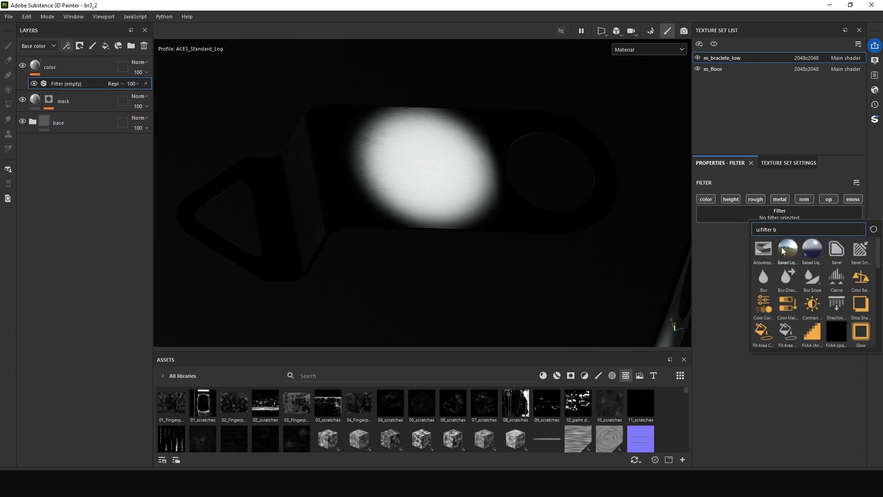
{"action": "key", "text": "BackSpace"}
{"action": "type", "text": "grad"}
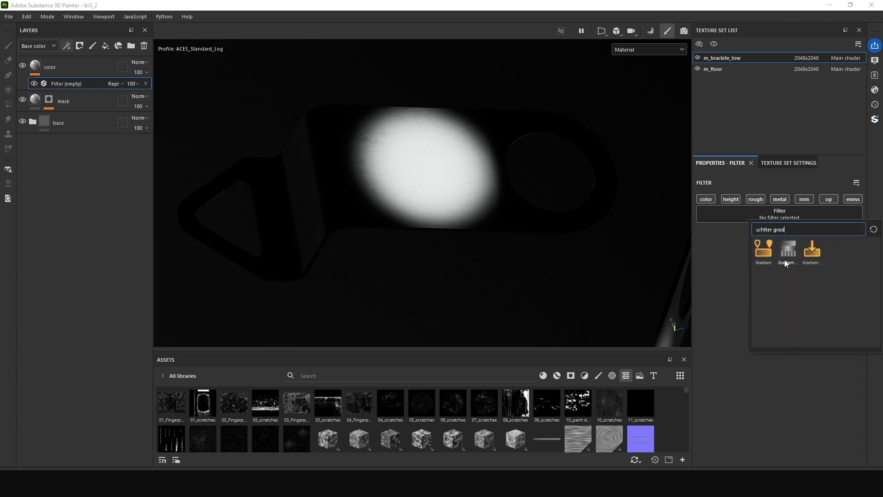
{"action": "left_click", "coordinate": [764, 250]}
{"action": "scroll", "coordinate": [453, 181], "scroll_direction": "up", "scroll_amount": 2}
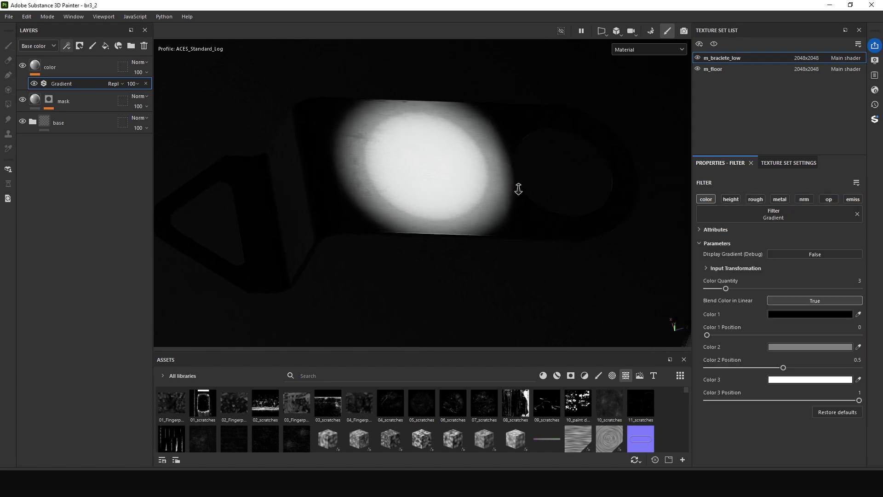
Reposition the tempering colors reference image over the viewport and set the gradient's Color Quantity to 10
{"action": "mouse_move", "coordinate": [882, 172]}
{"action": "right_mouse_down"}
{"action": "mouse_move", "coordinate": [307, 173]}
{"action": "mouse_move", "coordinate": [287, 155]}
{"action": "mouse_move", "coordinate": [253, 153]}
{"action": "right_mouse_up"}
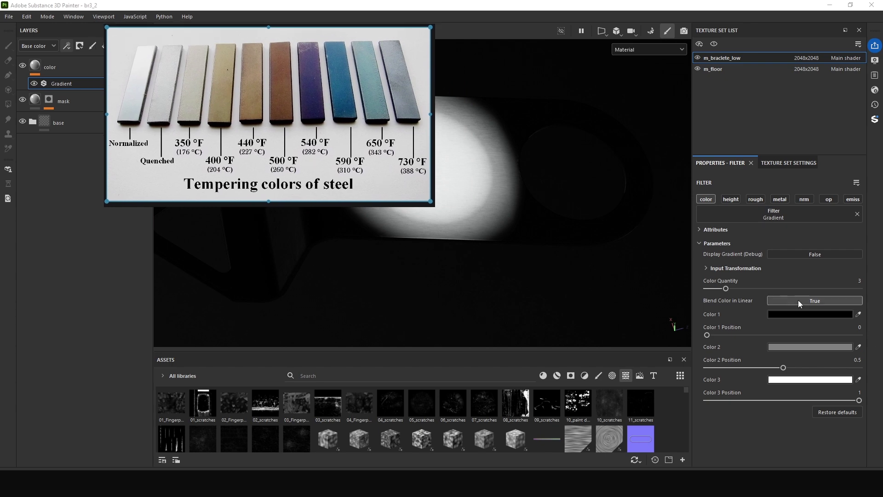
{"action": "left_click_drag", "start_coordinate": [283, 151], "coordinate": [267, 151]}
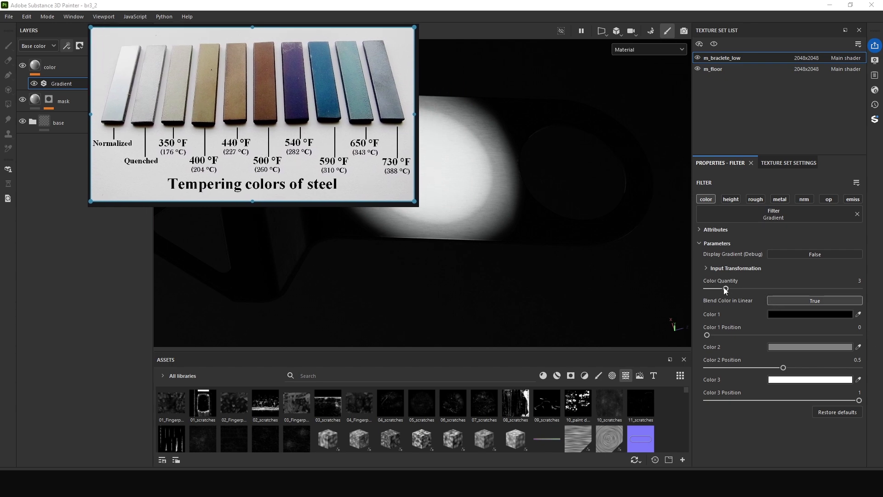
{"action": "left_click_drag", "start_coordinate": [725, 288], "coordinate": [869, 315]}
Sample gradient Colors 1 to 3 from the Normalized, Quenched and 350 °F bars in the reference image
{"action": "left_click", "coordinate": [853, 271]}
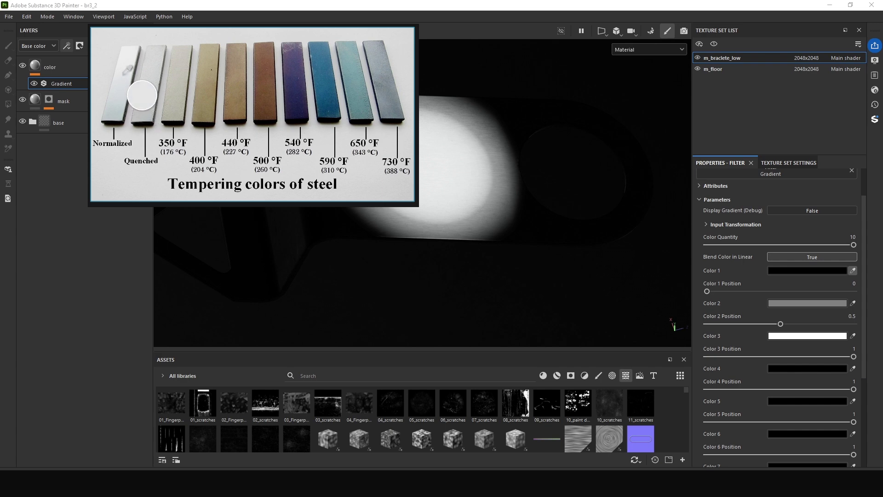
{"action": "left_click", "coordinate": [142, 94]}
{"action": "left_click", "coordinate": [852, 303]}
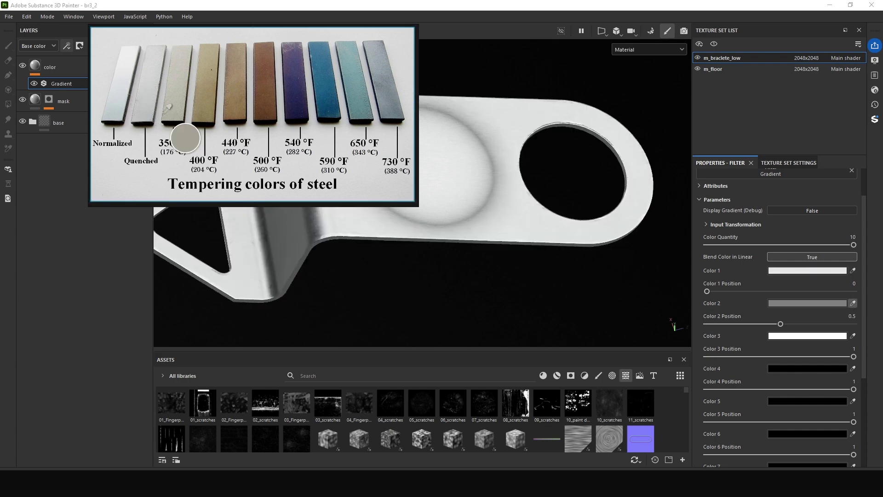
{"action": "left_click", "coordinate": [149, 78]}
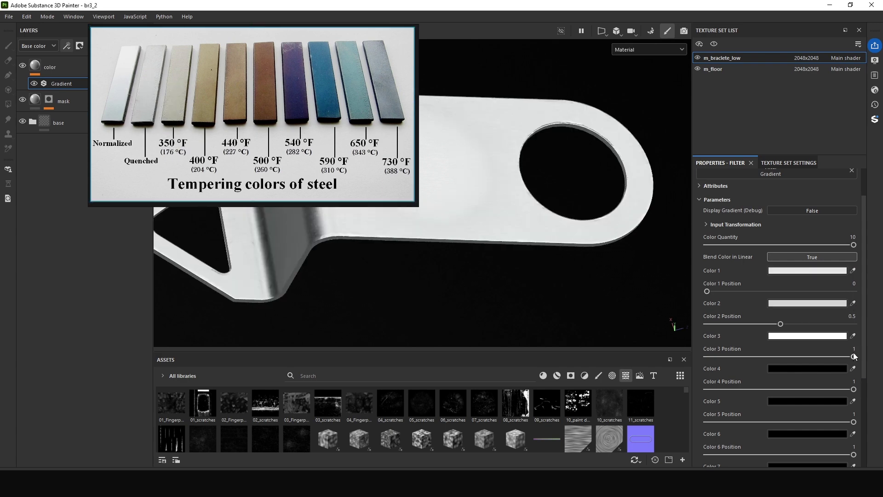
{"action": "left_click", "coordinate": [852, 336]}
{"action": "left_click", "coordinate": [200, 97]}
Sample gradient Colors 4 to 6 from the 400 °F, 440 °F and 500 °F bars in the reference image
{"action": "left_click", "coordinate": [852, 369]}
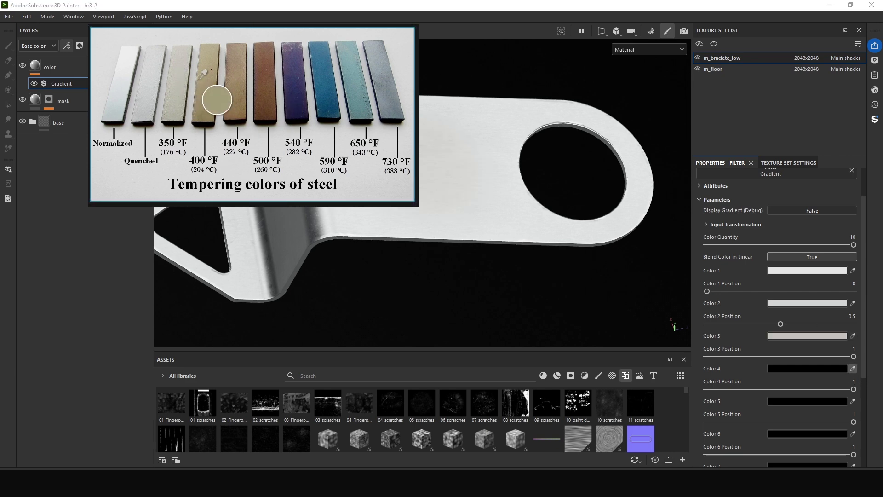
{"action": "left_click", "coordinate": [217, 98]}
{"action": "left_click", "coordinate": [853, 401]}
{"action": "left_click", "coordinate": [258, 95]}
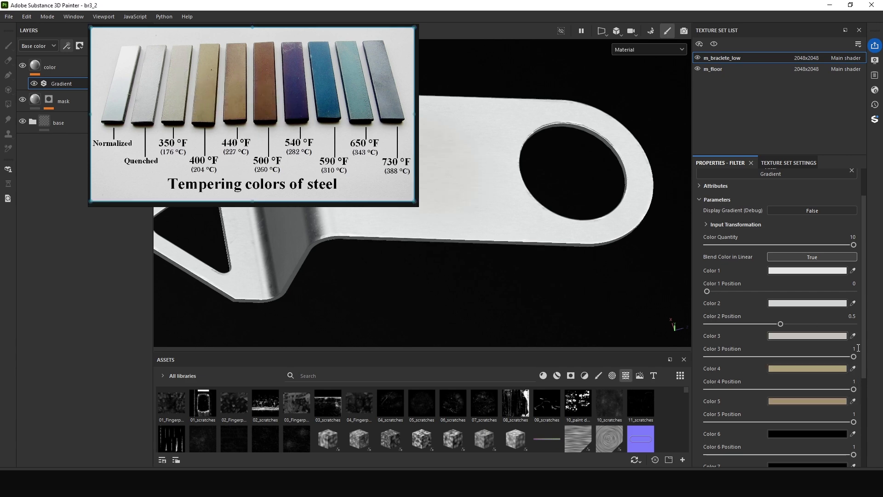
{"action": "left_click", "coordinate": [852, 434]}
{"action": "left_click", "coordinate": [272, 51]}
Sample gradient Colors 7 and 8 from the 540 °F and 590 °F bars in the reference image
{"action": "scroll", "coordinate": [844, 357], "scroll_direction": "down", "scroll_amount": 3}
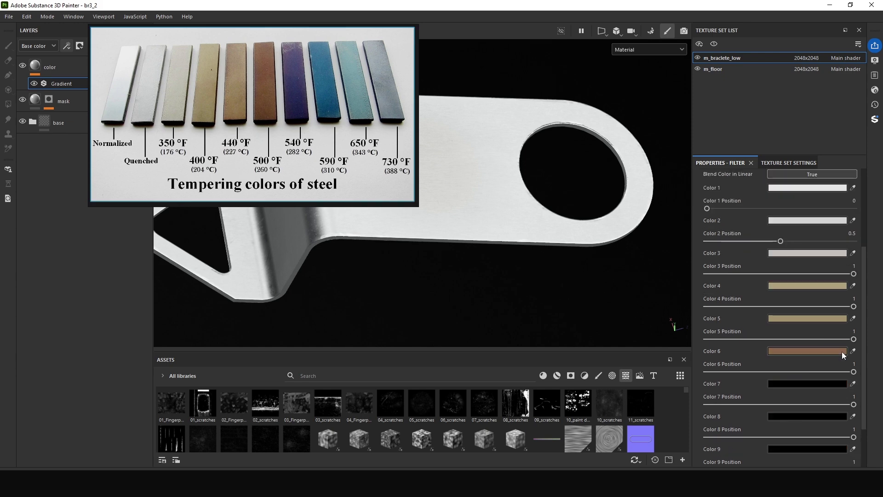
{"action": "left_click", "coordinate": [853, 383]}
{"action": "left_click", "coordinate": [309, 82]}
{"action": "scroll", "coordinate": [851, 371], "scroll_direction": "down", "scroll_amount": 2}
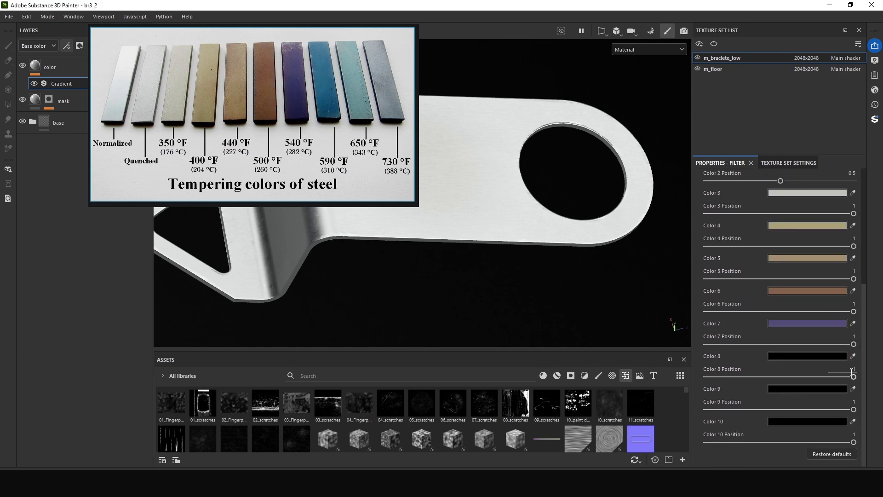
{"action": "left_click", "coordinate": [852, 356]}
{"action": "left_click", "coordinate": [326, 65]}
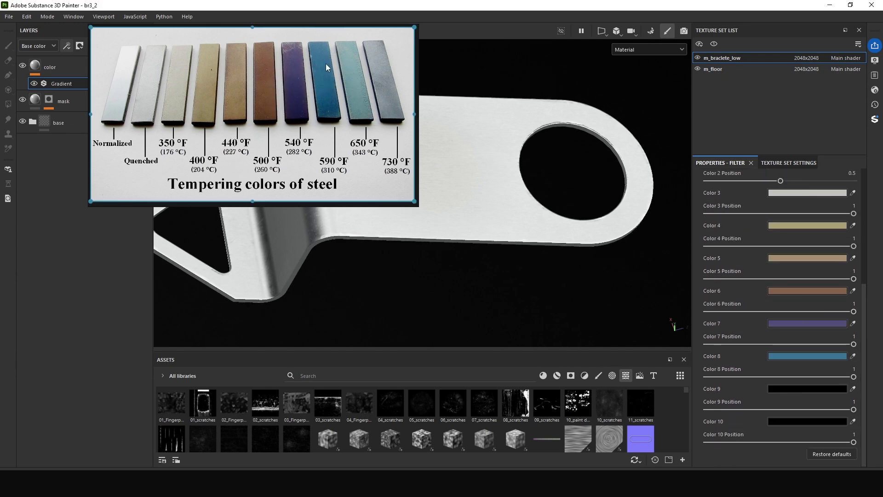
Sample gradient Colors 9 and 10 from the 650 °F and 730 °F bars and move the reference image off the viewport
{"action": "left_click", "coordinate": [853, 389]}
{"action": "left_click", "coordinate": [371, 81]}
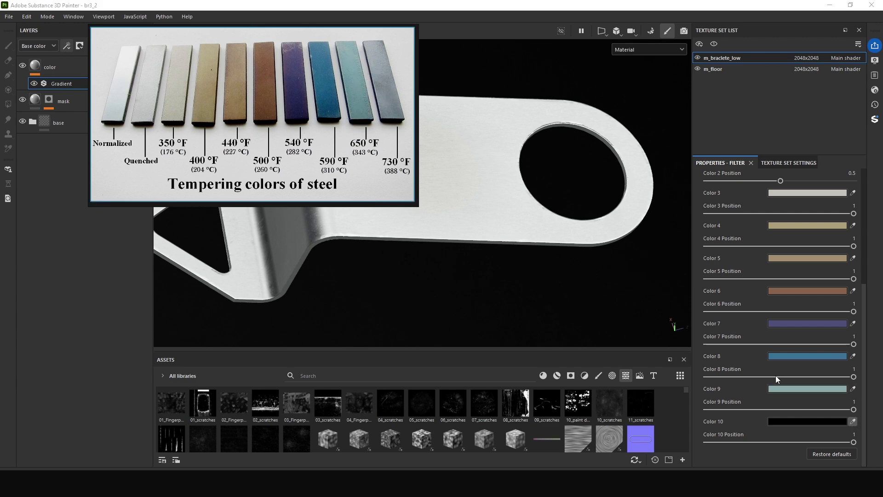
{"action": "left_click", "coordinate": [853, 421]}
{"action": "left_click", "coordinate": [386, 77]}
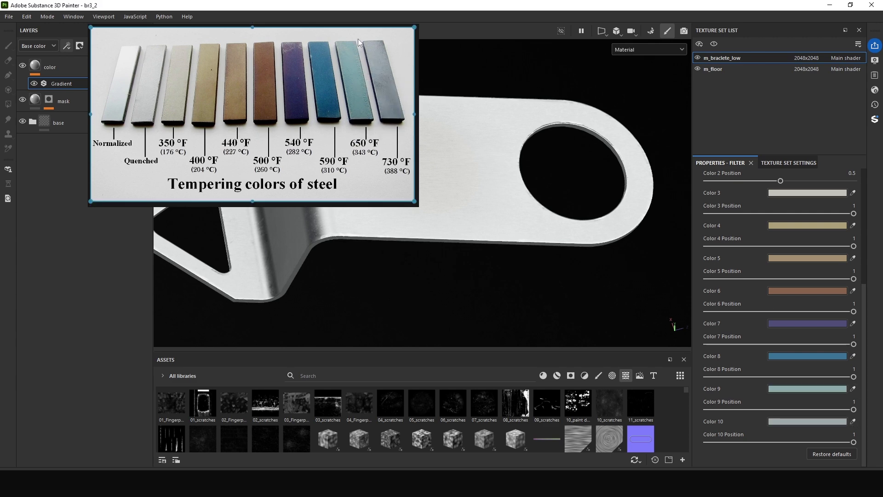
{"action": "left_click_drag", "start_coordinate": [311, 28], "coordinate": [882, 152]}
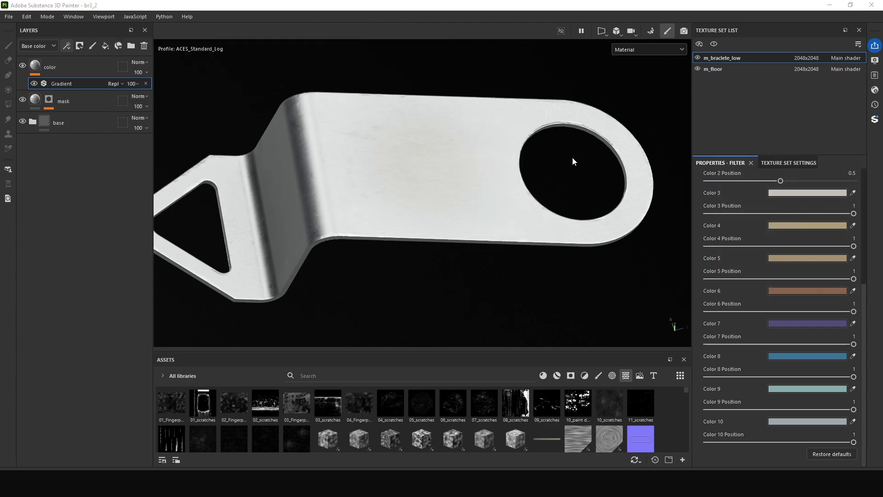
Set the gradient's Color 2, Color 3 and Color 4 positions to 0.1, 0.2 and 0.3
{"action": "scroll", "coordinate": [488, 159], "scroll_direction": "down", "scroll_amount": 3}
{"action": "left_click_drag", "start_coordinate": [451, 167], "coordinate": [418, 164], "text": "alt"}
{"action": "right_click_drag", "start_coordinate": [432, 162], "coordinate": [491, 160], "text": "shift"}
{"action": "mouse_move", "coordinate": [492, 160]}
{"action": "left_mouse_down", "text": "alt"}
{"action": "mouse_move", "coordinate": [463, 150]}
{"action": "mouse_move", "coordinate": [483, 191]}
{"action": "mouse_move", "coordinate": [516, 187]}
{"action": "mouse_move", "coordinate": [466, 215]}
{"action": "mouse_move", "coordinate": [530, 207]}
{"action": "left_mouse_up", "text": "alt"}
{"action": "scroll", "coordinate": [465, 212], "scroll_direction": "up", "scroll_amount": 1}
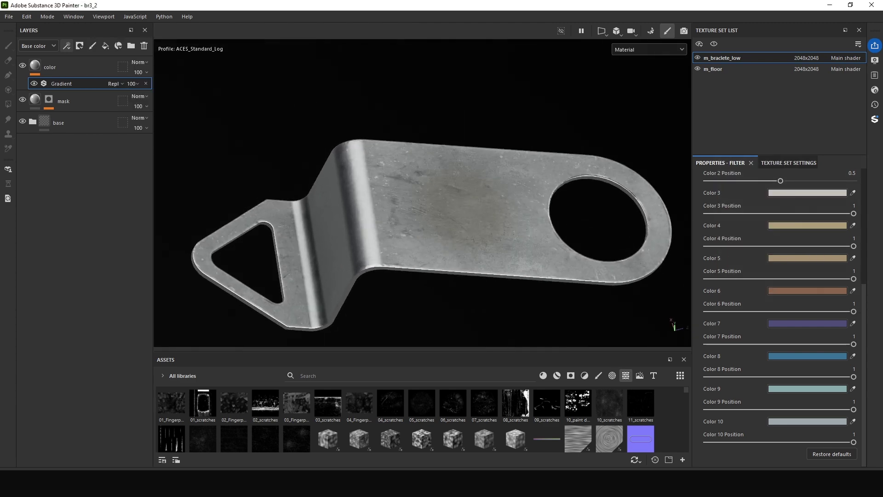
{"action": "left_click_drag", "start_coordinate": [864, 309], "coordinate": [863, 214]}
{"action": "scroll", "coordinate": [717, 301], "scroll_direction": "down", "scroll_amount": 3}
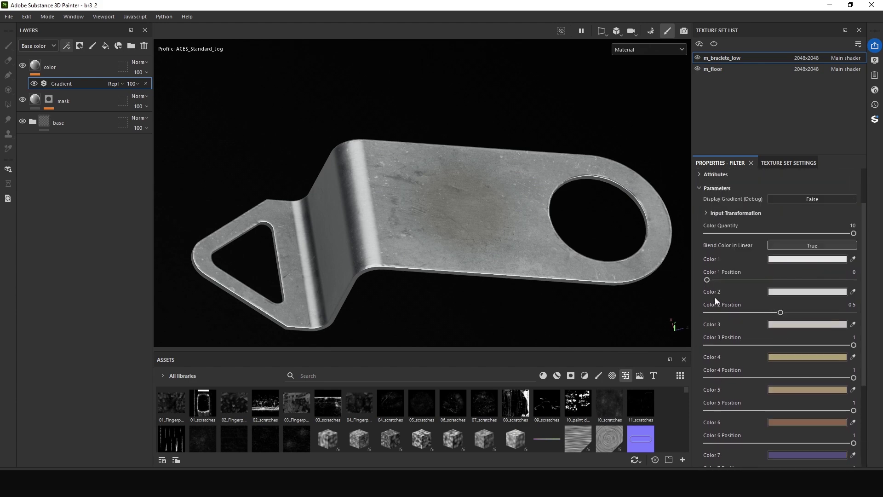
{"action": "scroll", "coordinate": [772, 271], "scroll_direction": "down", "scroll_amount": 1}
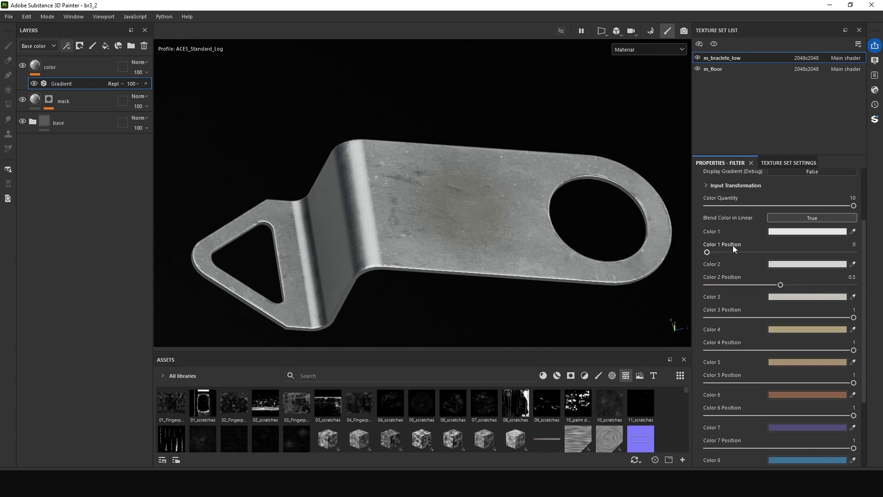
{"action": "left_click_drag", "start_coordinate": [862, 264], "coordinate": [858, 246]}
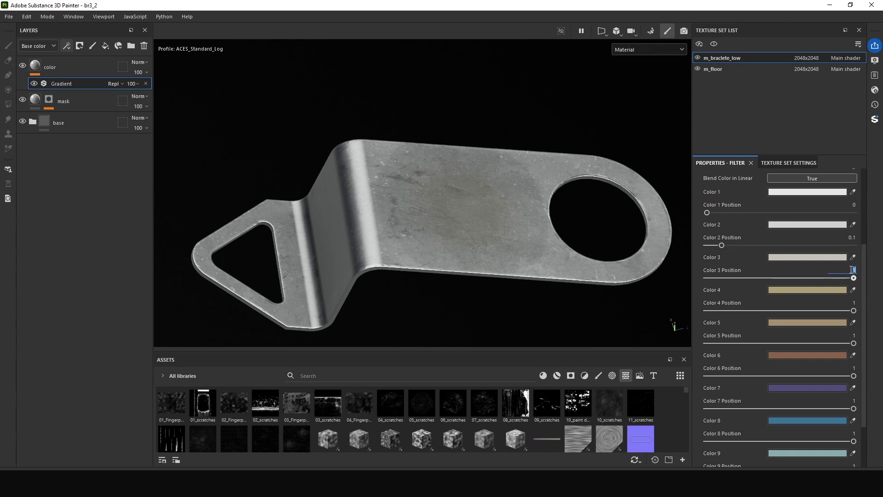
{"action": "key", "text": "Tab"}
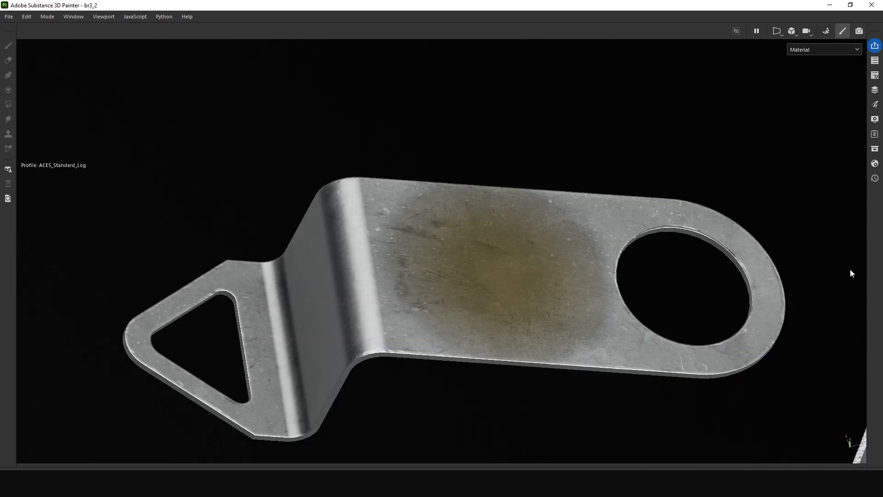
{"action": "key", "text": "Tab"}
{"action": "type", "text": "0"}
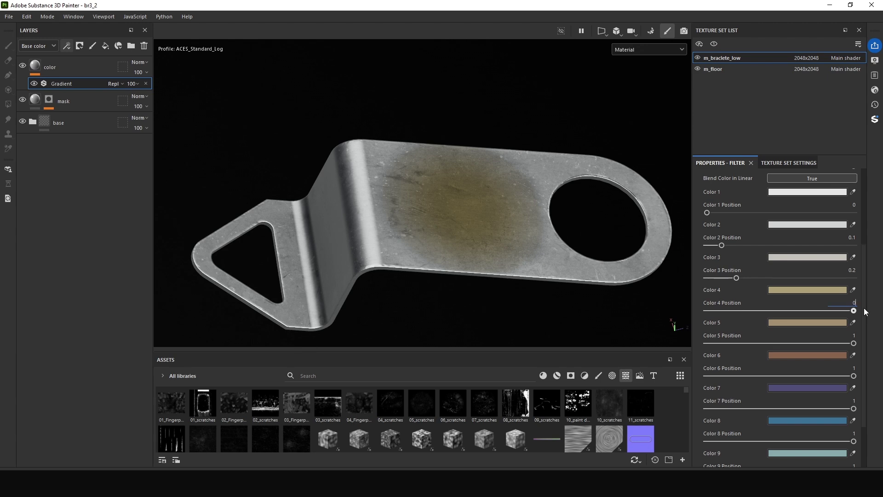
{"action": "type", "text": ".3"}
Set the gradient's Color 5, 6, 7 and 8 positions to 0.4, 0.5, 0.6 and 0.7
{"action": "left_click", "coordinate": [854, 335]}
{"action": "left_click", "coordinate": [854, 367]}
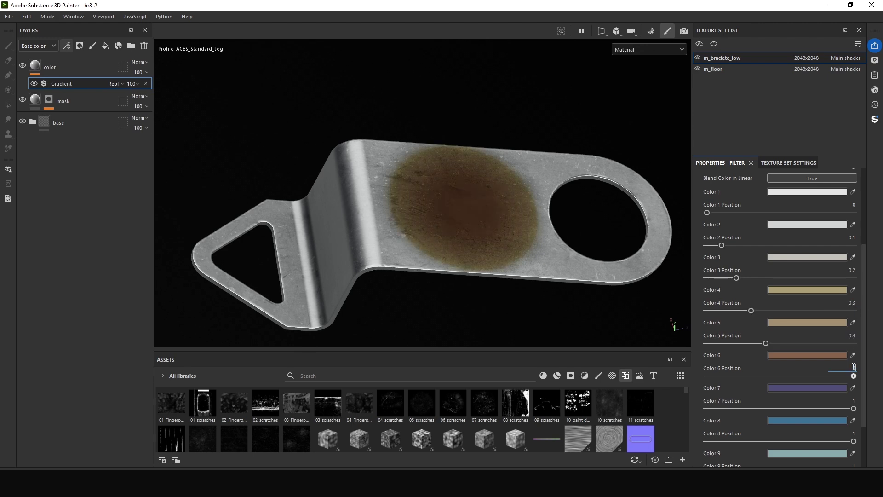
{"action": "type", "text": "0.5"}
{"action": "left_click", "coordinate": [853, 399]}
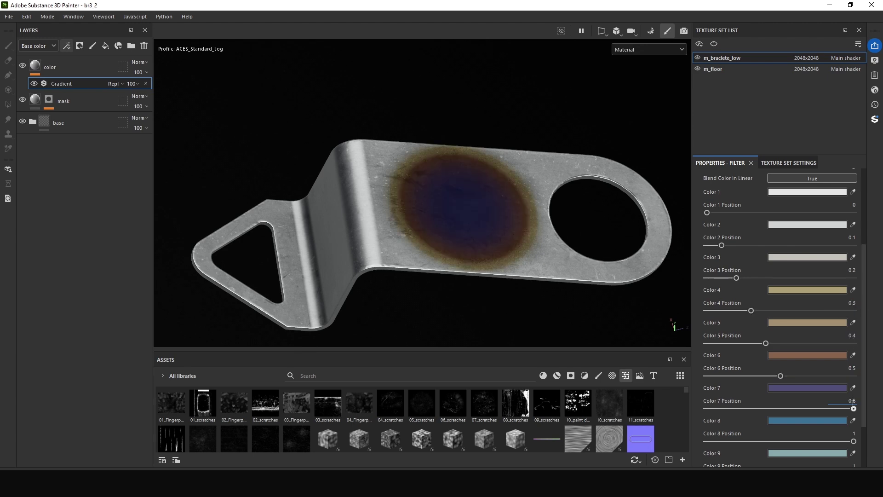
{"action": "type", "text": "0.6"}
{"action": "left_click", "coordinate": [854, 433]}
{"action": "key", "text": "Return"}
Set the gradient's Color 9 position to 0.8, keep Color 10 at 1, and check the tempering rings on the bracket
{"action": "scroll", "coordinate": [865, 442], "scroll_direction": "down", "scroll_amount": 2}
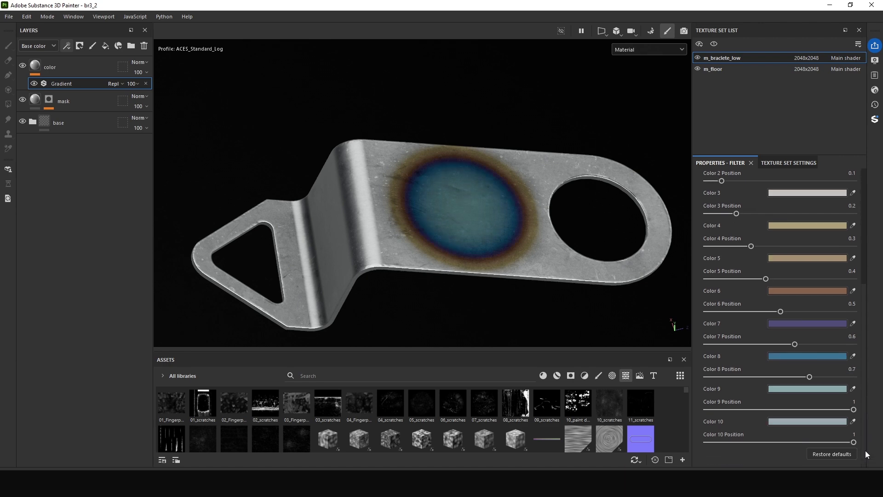
{"action": "left_click", "coordinate": [855, 401]}
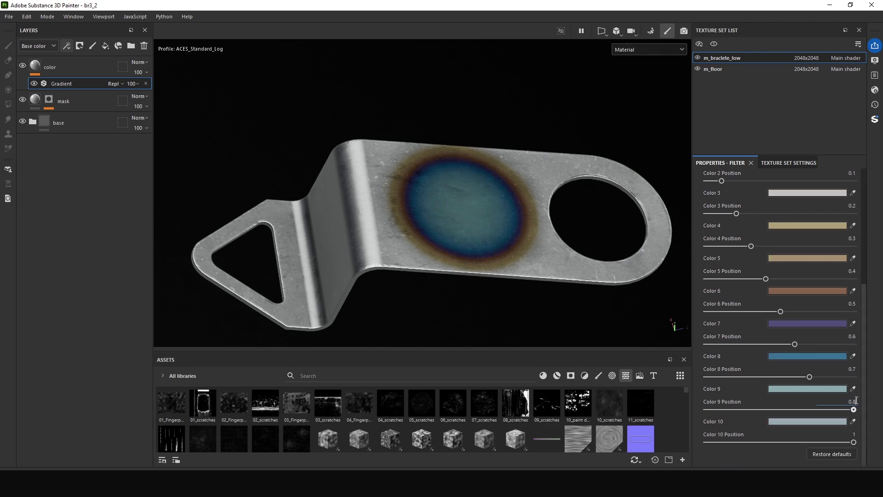
{"action": "type", "text": "0.8"}
{"action": "left_click", "coordinate": [851, 433]}
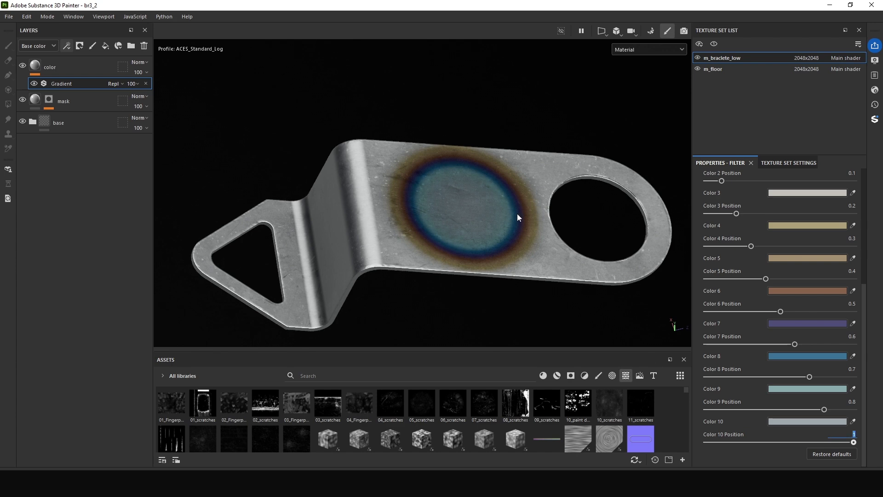
{"action": "left_click_drag", "start_coordinate": [517, 213], "coordinate": [552, 222], "text": "alt"}
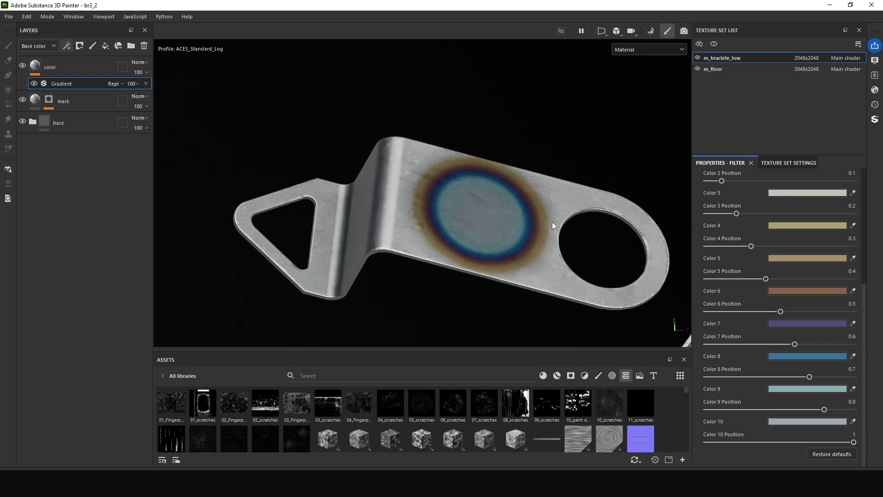
{"action": "scroll", "coordinate": [848, 216], "scroll_direction": "up", "scroll_amount": 5}
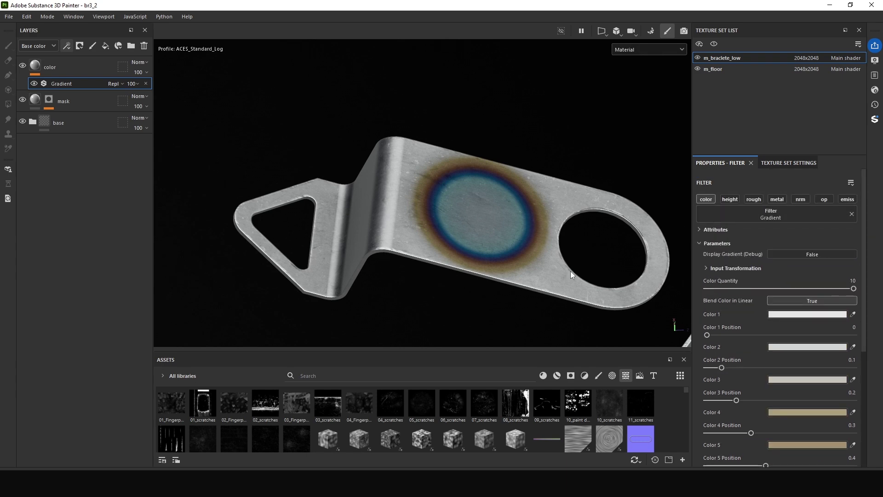
{"action": "left_click_drag", "start_coordinate": [328, 225], "coordinate": [327, 206], "text": "alt"}
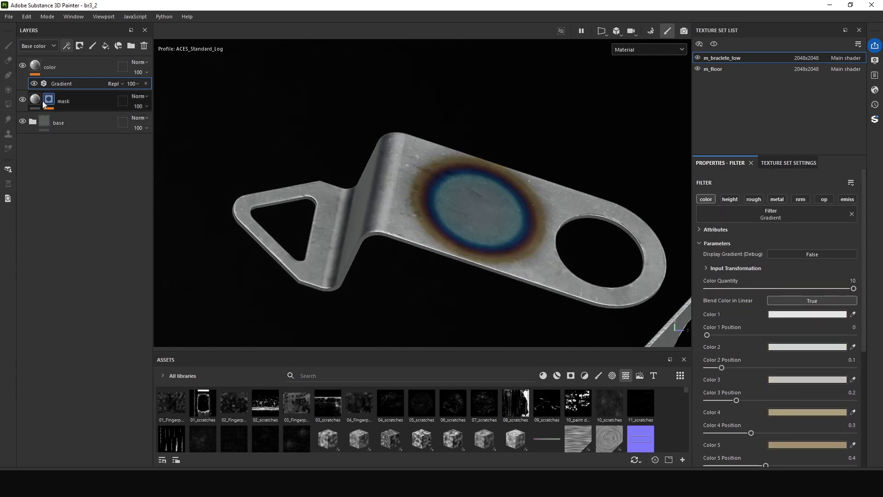
Enlarge the brush on the mask's Paint effect, try adding and removing heat patches on the bracket, and erase the painted area
{"action": "left_click", "coordinate": [50, 100]}
{"action": "left_click", "coordinate": [79, 143]}
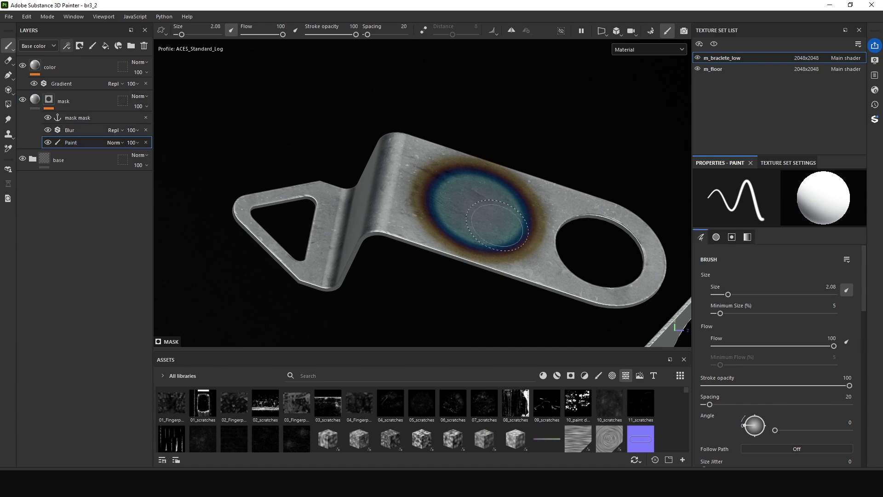
{"action": "right_click_drag", "start_coordinate": [481, 228], "coordinate": [524, 228], "text": "ctrl"}
{"action": "mouse_move", "coordinate": [478, 228]}
{"action": "left_mouse_down"}
{"action": "mouse_move", "coordinate": [428, 209]}
{"action": "mouse_move", "coordinate": [423, 177]}
{"action": "mouse_move", "coordinate": [429, 204]}
{"action": "mouse_move", "coordinate": [508, 244]}
{"action": "mouse_move", "coordinate": [465, 184]}
{"action": "mouse_move", "coordinate": [507, 235]}
{"action": "left_mouse_up"}
{"action": "key", "text": "x"}
{"action": "left_click", "coordinate": [510, 252]}
{"action": "key", "text": "x"}
{"action": "left_click_drag", "start_coordinate": [397, 201], "coordinate": [411, 230]}
{"action": "key", "text": "x"}
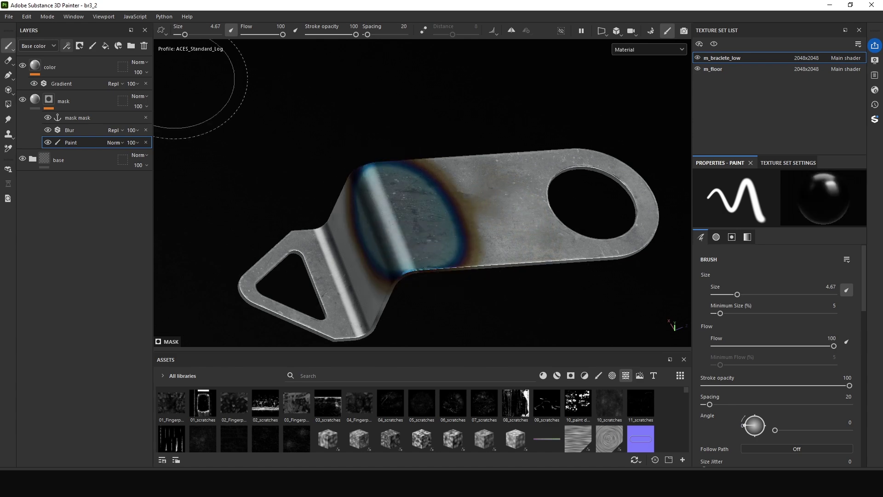
{"action": "mouse_move", "coordinate": [384, 177]}
{"action": "left_mouse_down"}
{"action": "mouse_move", "coordinate": [417, 248]}
{"action": "mouse_move", "coordinate": [453, 193]}
{"action": "left_mouse_up"}
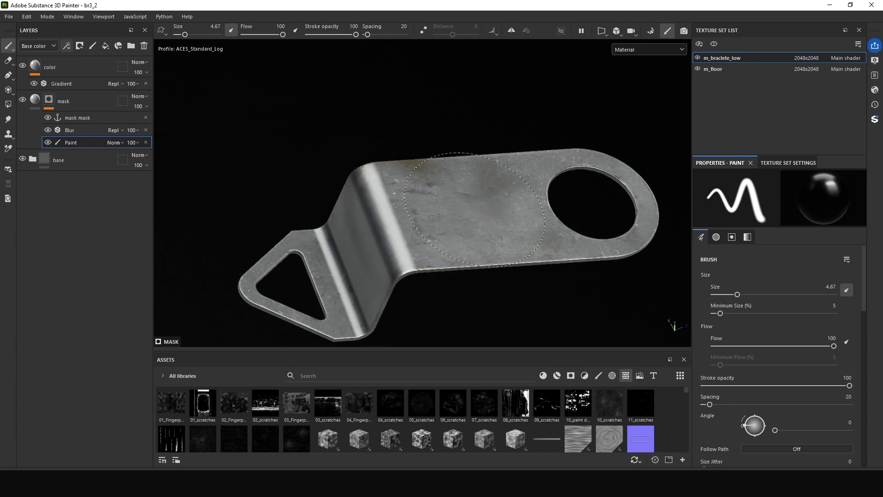
Set the brush flow to 5 and repaint the mask in white softly across the bracket's flat plate and upper bend
{"action": "left_click_drag", "start_coordinate": [257, 34], "coordinate": [245, 35]}
{"action": "key", "text": "x"}
{"action": "mouse_move", "coordinate": [391, 212]}
{"action": "left_mouse_down"}
{"action": "mouse_move", "coordinate": [395, 239]}
{"action": "mouse_move", "coordinate": [462, 269]}
{"action": "left_mouse_up"}
{"action": "right_click_drag", "start_coordinate": [442, 221], "coordinate": [430, 207], "text": "alt"}
{"action": "mouse_move", "coordinate": [430, 207]}
{"action": "left_mouse_down", "text": "alt"}
{"action": "mouse_move", "coordinate": [404, 195]}
{"action": "mouse_move", "coordinate": [420, 286]}
{"action": "mouse_move", "coordinate": [455, 265]}
{"action": "mouse_move", "coordinate": [441, 220]}
{"action": "mouse_move", "coordinate": [474, 209]}
{"action": "mouse_move", "coordinate": [509, 233]}
{"action": "mouse_move", "coordinate": [536, 221]}
{"action": "mouse_move", "coordinate": [520, 238]}
{"action": "left_mouse_up", "text": "alt"}
{"action": "mouse_move", "coordinate": [464, 181]}
{"action": "left_mouse_down"}
{"action": "mouse_move", "coordinate": [472, 186]}
{"action": "mouse_move", "coordinate": [437, 220]}
{"action": "left_mouse_up"}
{"action": "left_click_drag", "start_coordinate": [578, 213], "coordinate": [519, 174], "text": "alt"}
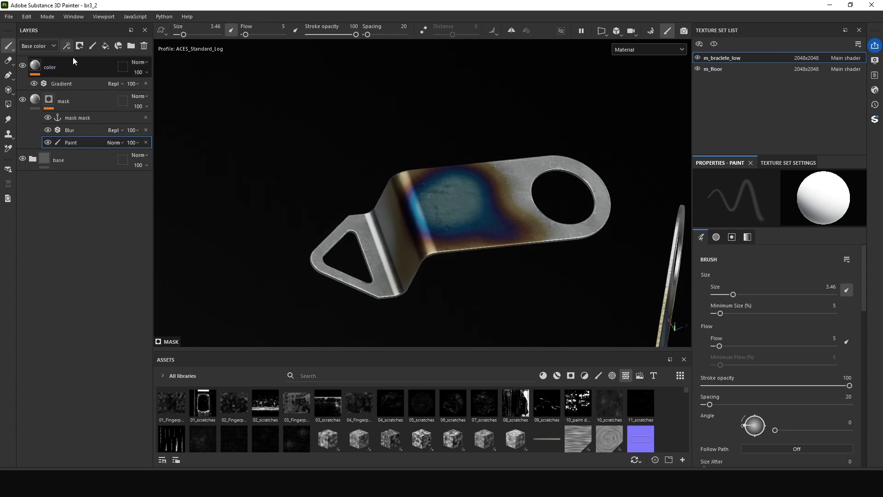
Add a fill above Paint in the mask's effects, load Grunge Concrete Old as its grayscale and lower the Balance
{"action": "left_click", "coordinate": [66, 45]}
{"action": "left_click", "coordinate": [97, 81]}
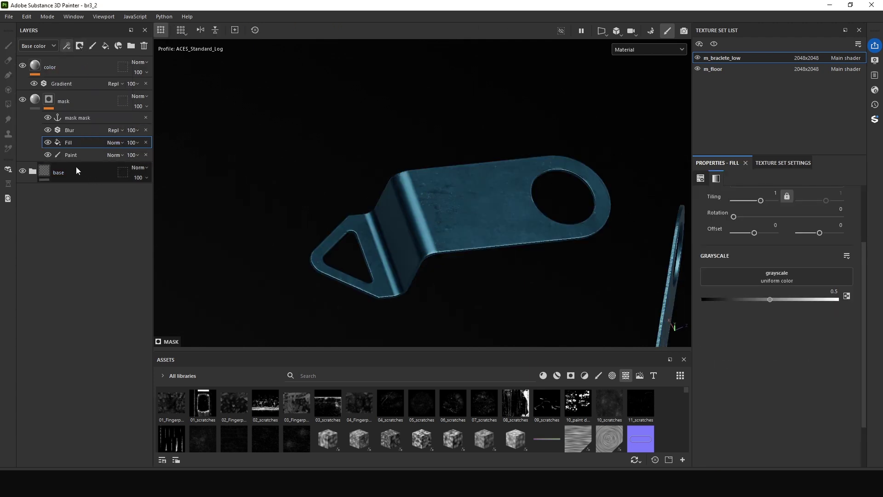
{"action": "left_click_drag", "start_coordinate": [541, 354], "coordinate": [541, 281]}
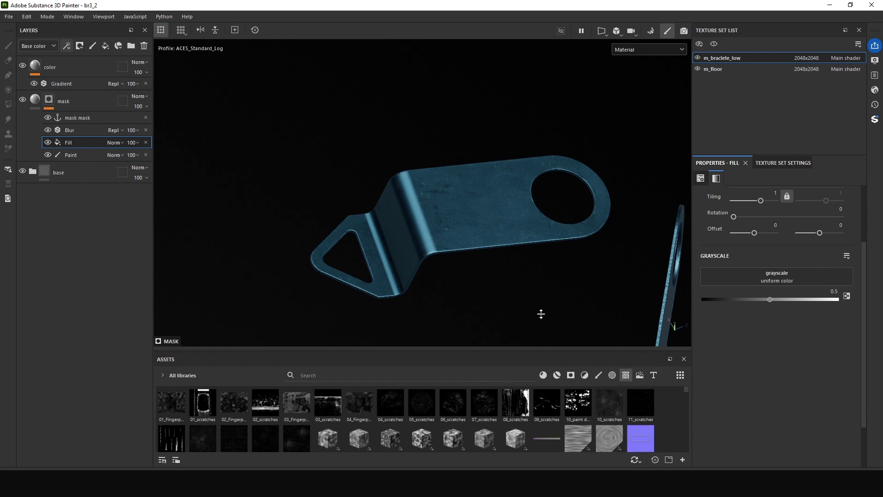
{"action": "left_click_drag", "start_coordinate": [740, 299], "coordinate": [689, 369]}
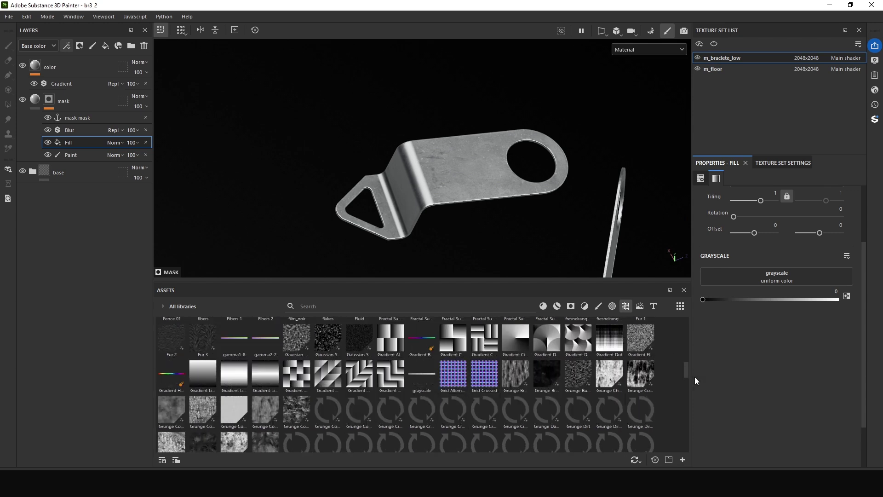
{"action": "left_click_drag", "start_coordinate": [686, 368], "coordinate": [684, 373]}
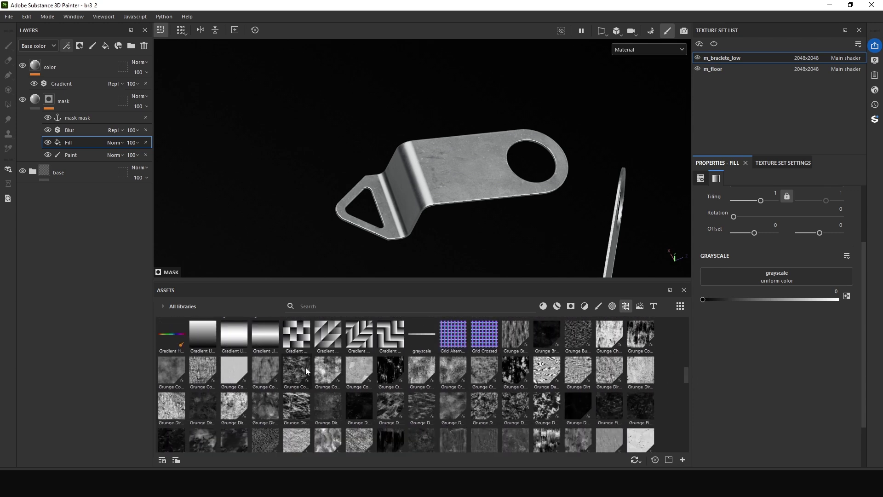
{"action": "left_click_drag", "start_coordinate": [326, 370], "coordinate": [776, 278]}
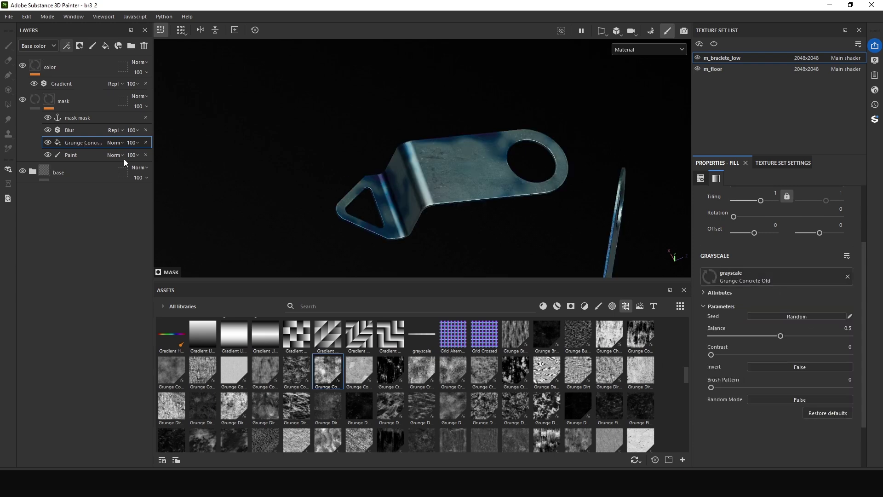
{"action": "left_click_drag", "start_coordinate": [780, 336], "coordinate": [740, 337]}
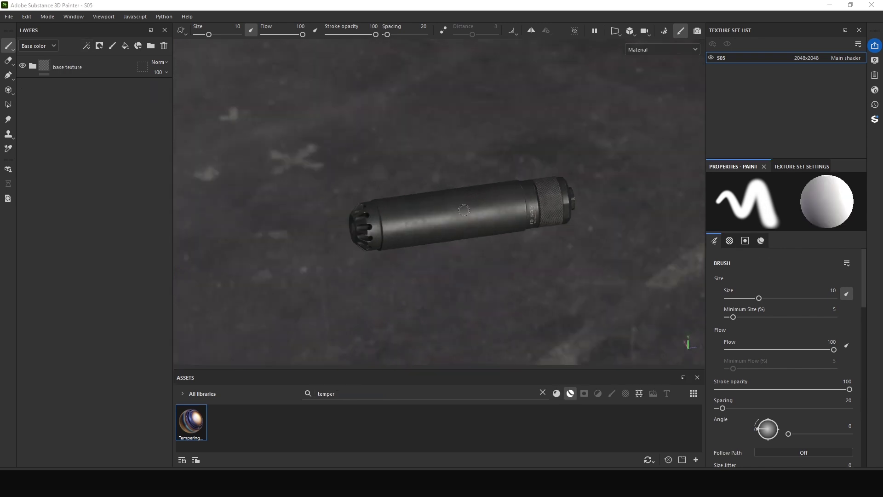
In the S05 project, add the Tempering colors smart material above the base texture and set its color layer's Use Custom Mask to True
{"action": "mouse_move", "coordinate": [461, 209]}
{"action": "left_mouse_down", "text": "alt"}
{"action": "mouse_move", "coordinate": [492, 197]}
{"action": "mouse_move", "coordinate": [471, 209]}
{"action": "mouse_move", "coordinate": [400, 201]}
{"action": "mouse_move", "coordinate": [430, 193]}
{"action": "mouse_move", "coordinate": [436, 236]}
{"action": "left_mouse_up", "text": "alt"}
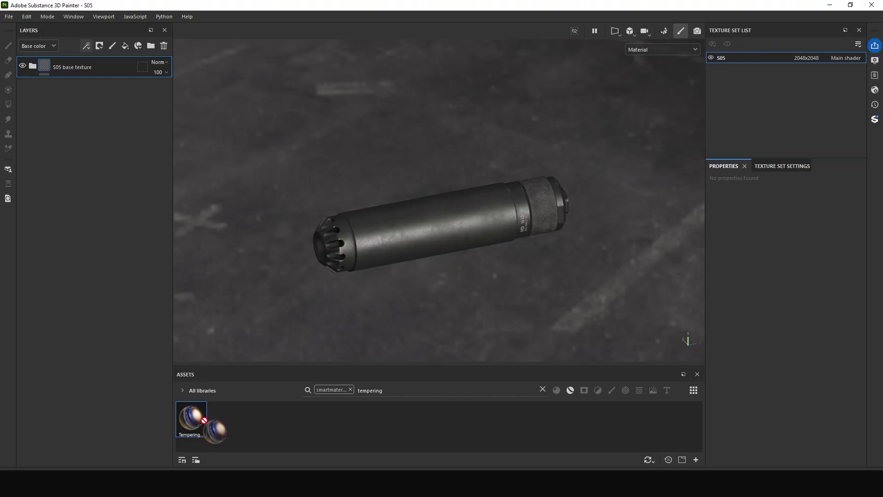
{"action": "left_click_drag", "start_coordinate": [192, 418], "coordinate": [85, 204]}
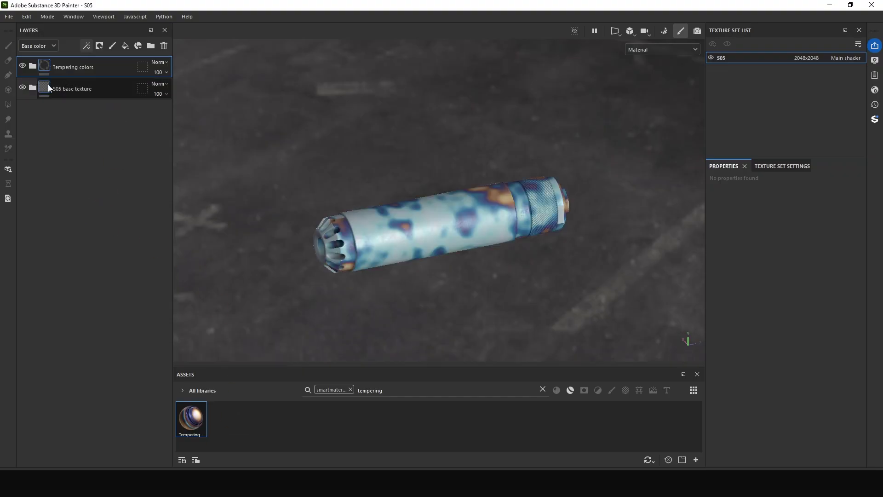
{"action": "left_click", "coordinate": [44, 89]}
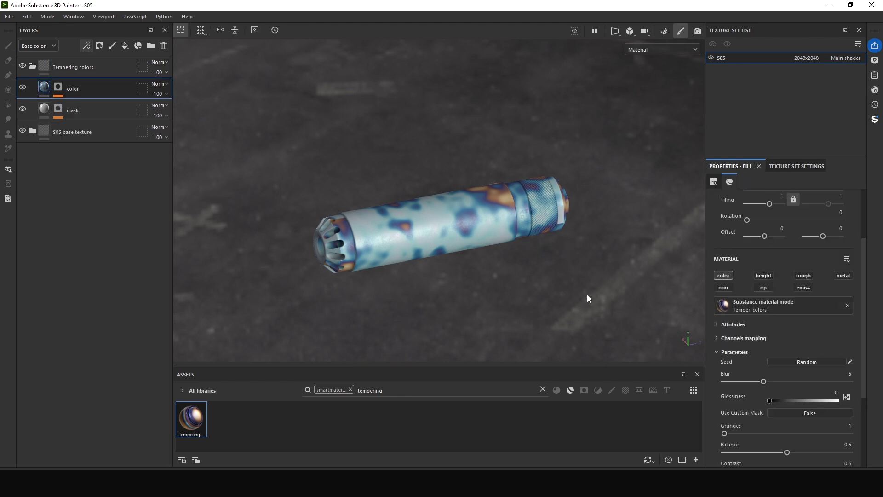
{"action": "scroll", "coordinate": [800, 323], "scroll_direction": "down", "scroll_amount": 2}
{"action": "left_click", "coordinate": [817, 358]}
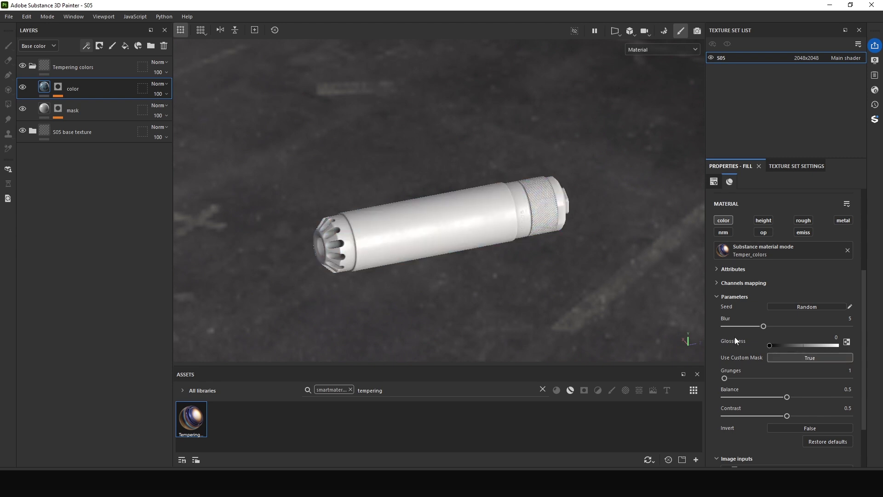
Paint the CUSTOM MASK effect in white along the cylinder's body, building up stronger heat near the knurled end with an enlarged brush
{"action": "left_click", "coordinate": [58, 87]}
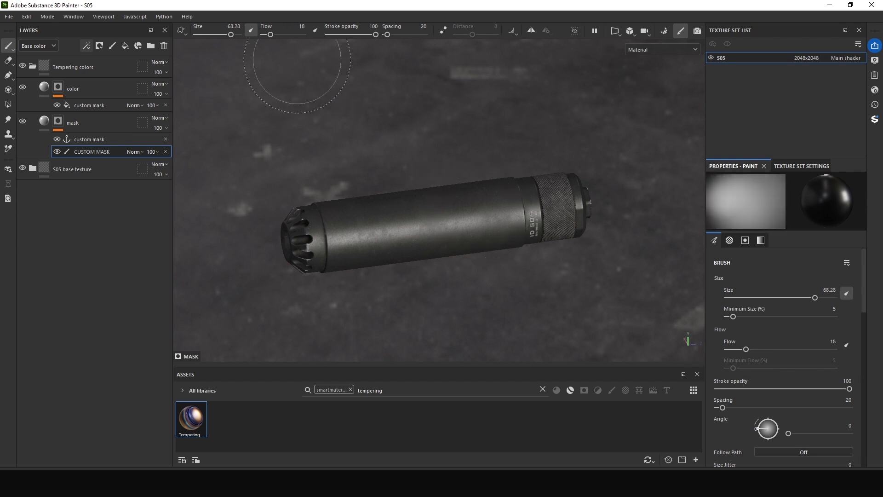
{"action": "left_click_drag", "start_coordinate": [483, 152], "coordinate": [469, 154], "text": "alt"}
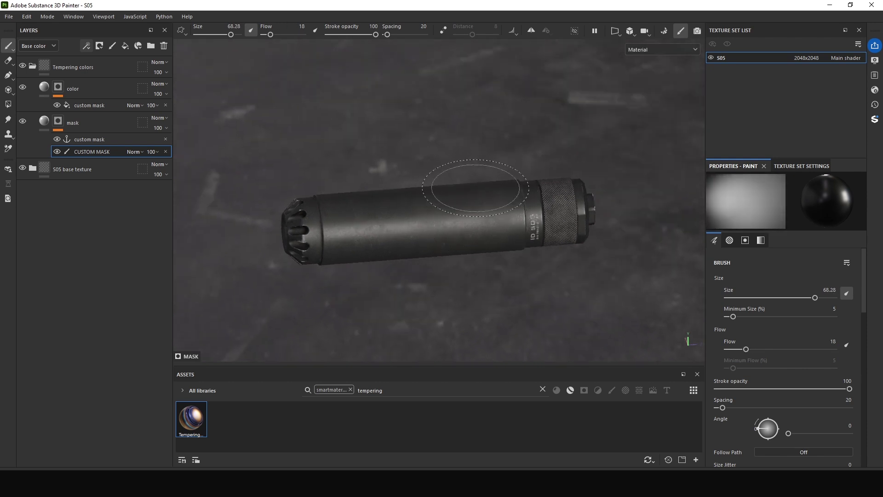
{"action": "key", "text": "x"}
{"action": "left_click_drag", "start_coordinate": [480, 198], "coordinate": [482, 229]}
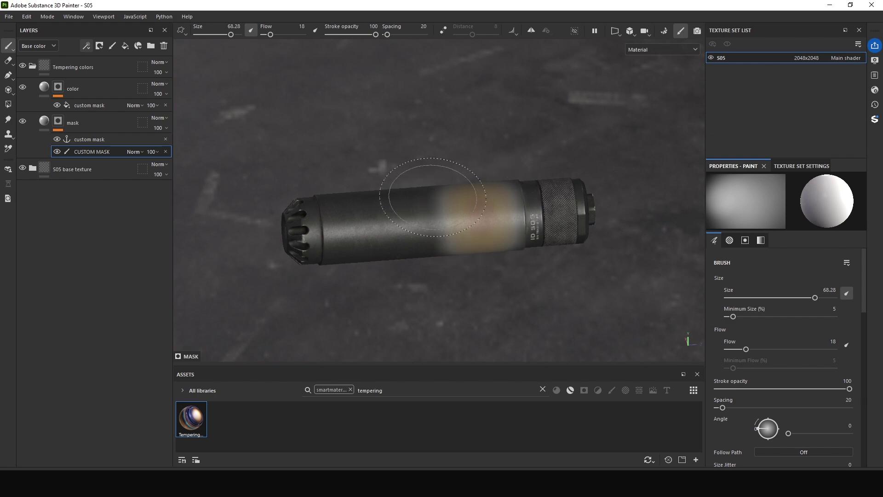
{"action": "mouse_move", "coordinate": [433, 197]}
{"action": "left_mouse_down"}
{"action": "mouse_move", "coordinate": [509, 235]}
{"action": "mouse_move", "coordinate": [479, 271]}
{"action": "mouse_move", "coordinate": [478, 204]}
{"action": "left_mouse_up"}
{"action": "mouse_move", "coordinate": [479, 216]}
{"action": "left_mouse_down"}
{"action": "mouse_move", "coordinate": [477, 265]}
{"action": "mouse_move", "coordinate": [490, 288]}
{"action": "mouse_move", "coordinate": [449, 158]}
{"action": "mouse_move", "coordinate": [460, 92]}
{"action": "mouse_move", "coordinate": [462, 111]}
{"action": "mouse_move", "coordinate": [616, 152]}
{"action": "mouse_move", "coordinate": [508, 266]}
{"action": "mouse_move", "coordinate": [350, 157]}
{"action": "mouse_move", "coordinate": [413, 237]}
{"action": "mouse_move", "coordinate": [349, 271]}
{"action": "mouse_move", "coordinate": [193, 242]}
{"action": "mouse_move", "coordinate": [262, 206]}
{"action": "left_mouse_up"}
{"action": "right_click_drag", "start_coordinate": [487, 218], "coordinate": [526, 217], "text": "ctrl"}
{"action": "mouse_move", "coordinate": [527, 217]}
{"action": "left_mouse_down", "text": "alt"}
{"action": "mouse_move", "coordinate": [459, 147]}
{"action": "mouse_move", "coordinate": [479, 142]}
{"action": "mouse_move", "coordinate": [370, 150]}
{"action": "mouse_move", "coordinate": [365, 172]}
{"action": "left_mouse_up", "text": "alt"}
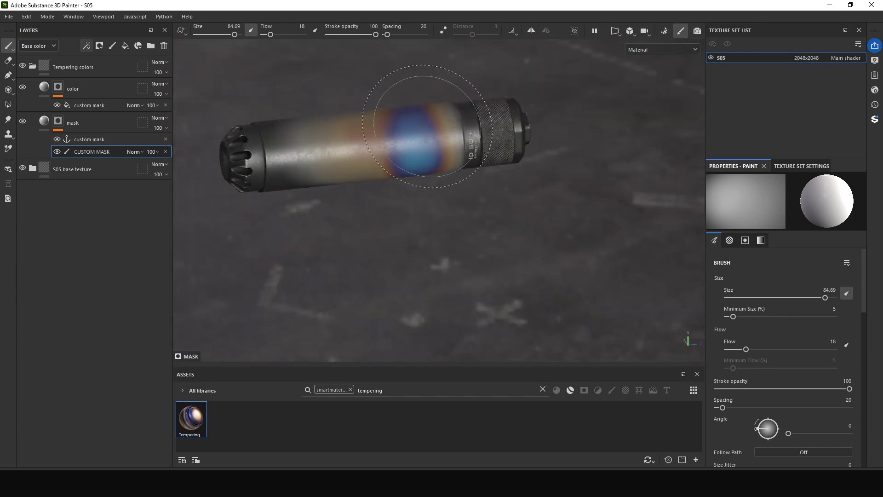
Trim the heated band near the cylinder's knurled end in black with a resized brush, then return the brush color to white
{"action": "key", "text": "bracketleft"}
{"action": "key", "text": "bracketleft"}
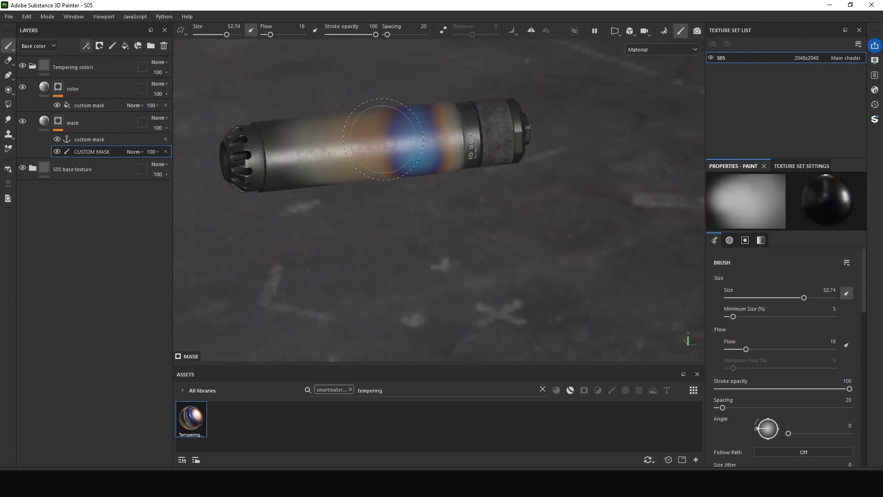
{"action": "key", "text": "bracketright"}
{"action": "key", "text": "bracketright"}
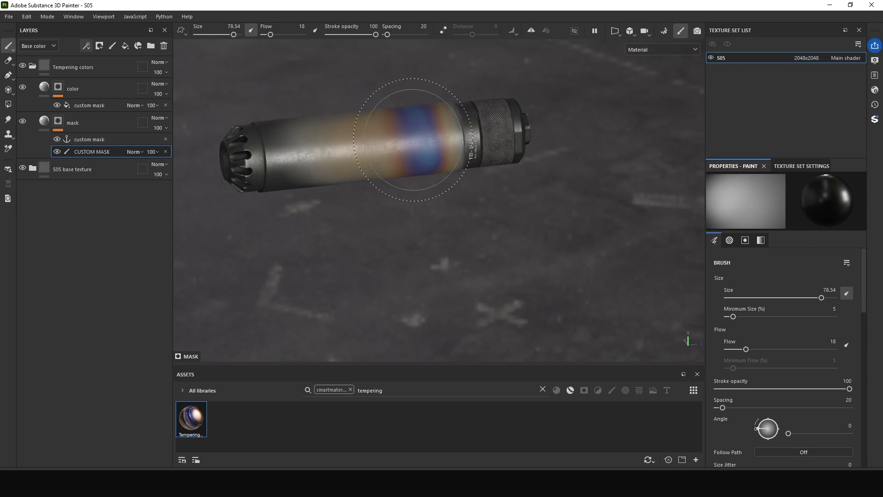
{"action": "key", "text": "x"}
{"action": "mouse_move", "coordinate": [413, 140]}
{"action": "left_mouse_down", "text": "alt"}
{"action": "mouse_move", "coordinate": [410, 181]}
{"action": "mouse_move", "coordinate": [438, 211]}
{"action": "mouse_move", "coordinate": [437, 251]}
{"action": "mouse_move", "coordinate": [473, 150]}
{"action": "mouse_move", "coordinate": [493, 158]}
{"action": "left_mouse_up", "text": "alt"}
{"action": "right_click_drag", "start_coordinate": [492, 158], "coordinate": [470, 158], "text": "ctrl"}
{"action": "left_click_drag", "start_coordinate": [470, 158], "coordinate": [460, 183], "text": "alt"}
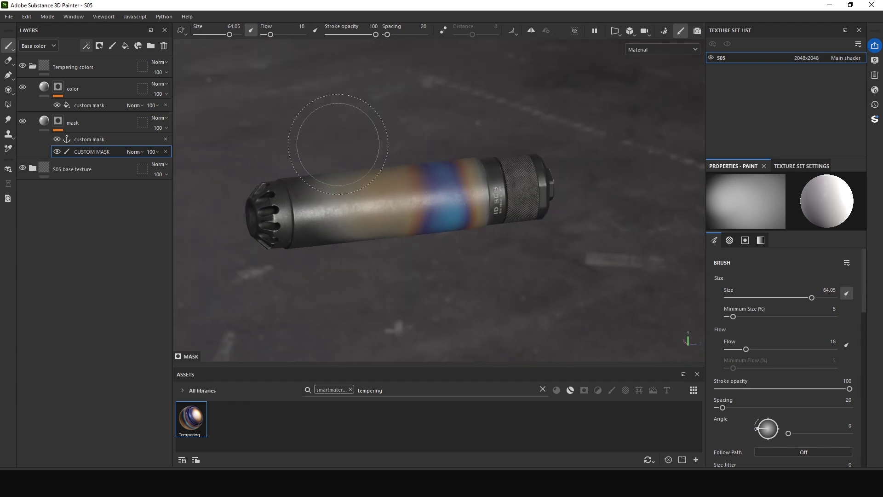
Set the opacity of the color layer in the Tempering colors group to 52
{"action": "left_click", "coordinate": [116, 94]}
{"action": "left_click", "coordinate": [167, 94]}
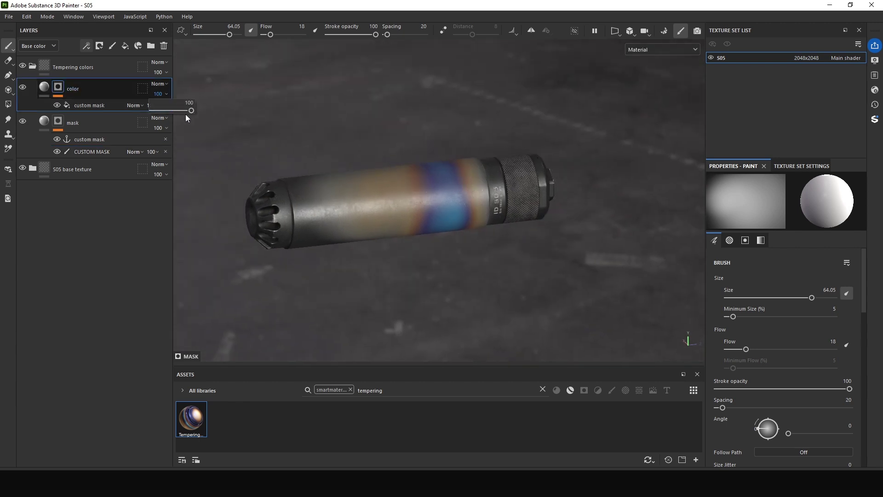
{"action": "left_click_drag", "start_coordinate": [187, 111], "coordinate": [152, 111]}
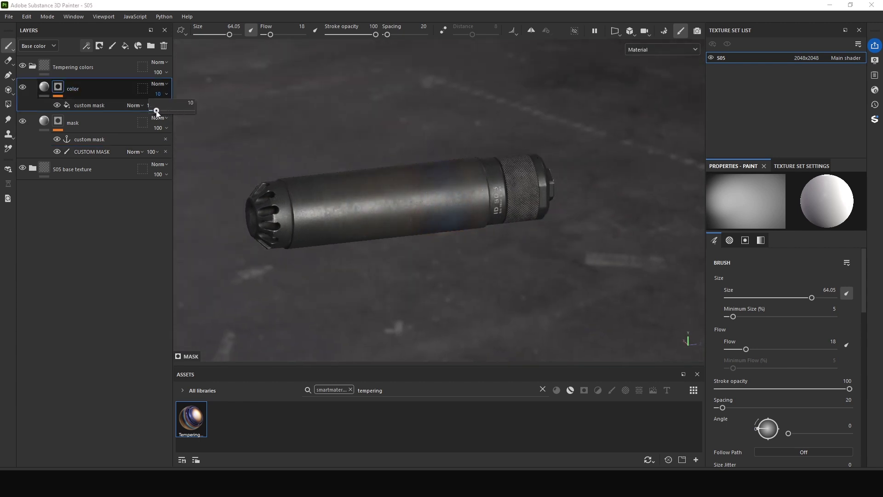
{"action": "left_click_drag", "start_coordinate": [276, 138], "coordinate": [308, 139], "text": "alt"}
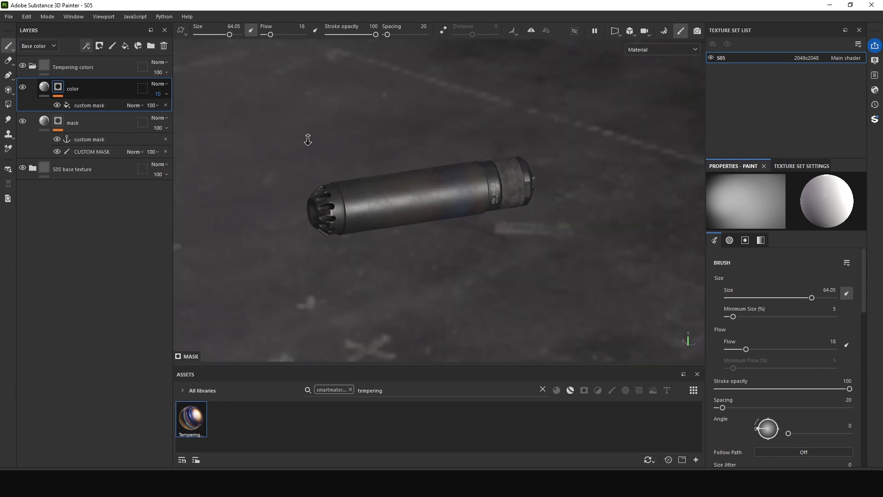
{"action": "right_click_drag", "start_coordinate": [308, 139], "coordinate": [399, 157], "text": "alt"}
{"action": "left_click_drag", "start_coordinate": [399, 158], "coordinate": [370, 157], "text": "alt"}
{"action": "left_click", "coordinate": [167, 95]}
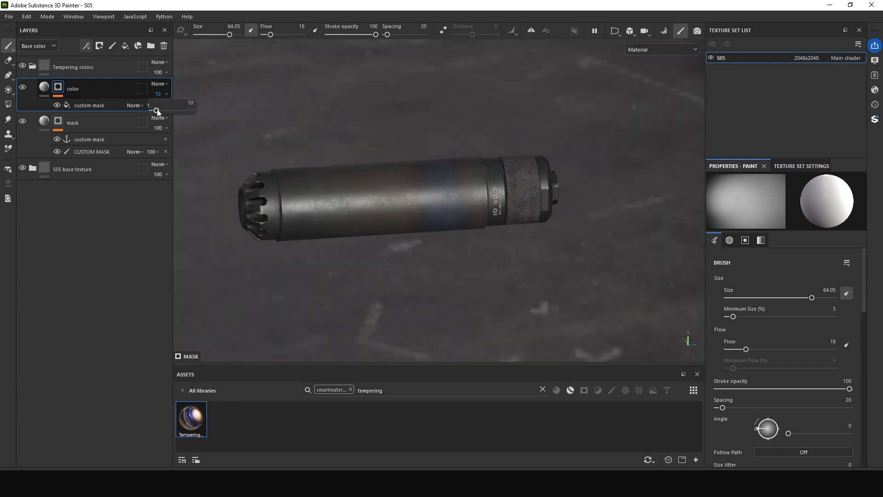
{"action": "left_click_drag", "start_coordinate": [157, 111], "coordinate": [173, 112]}
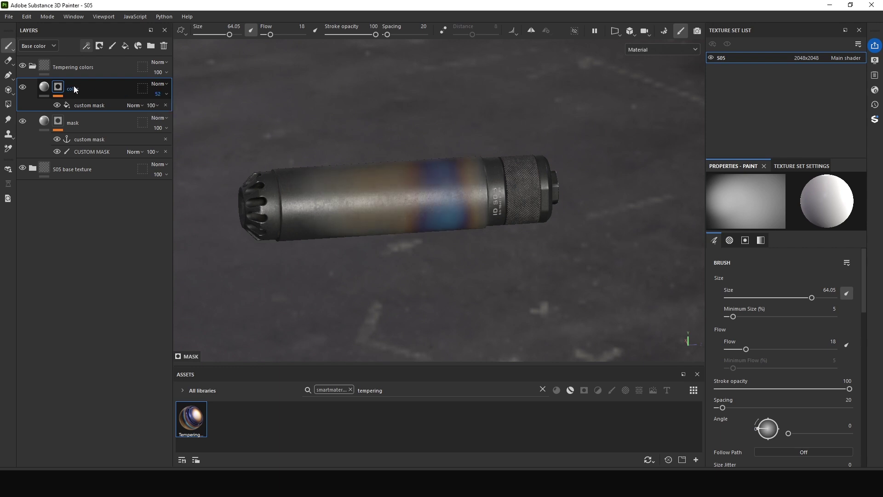
Increase the color layer's Blur to 11.94 in its Temper_colors material parameters
{"action": "left_click", "coordinate": [45, 86]}
{"action": "left_click_drag", "start_coordinate": [763, 382], "coordinate": [834, 382]}
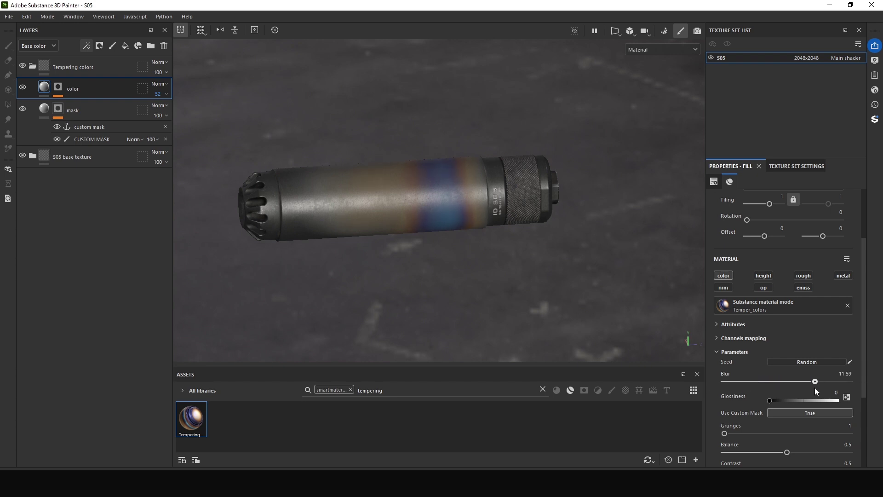
{"action": "left_click_drag", "start_coordinate": [813, 392], "coordinate": [819, 392]}
{"action": "left_click_drag", "start_coordinate": [520, 269], "coordinate": [493, 260], "text": "alt"}
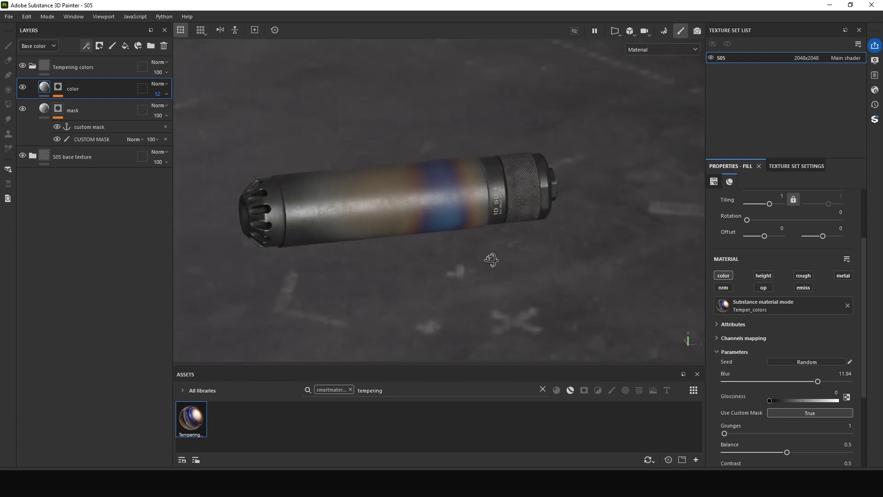
Enable the roughness channel on the color layer's material and raise its Glossiness
{"action": "scroll", "coordinate": [789, 366], "scroll_direction": "down", "scroll_amount": 1}
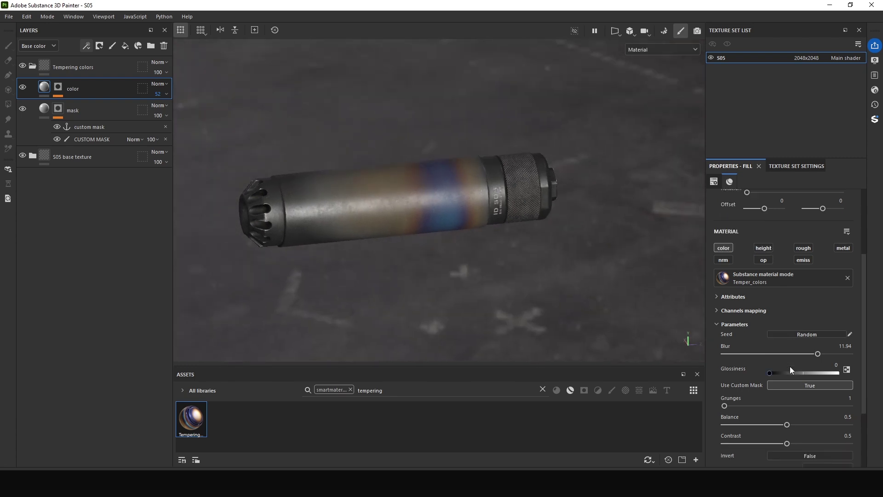
{"action": "left_click", "coordinate": [804, 248]}
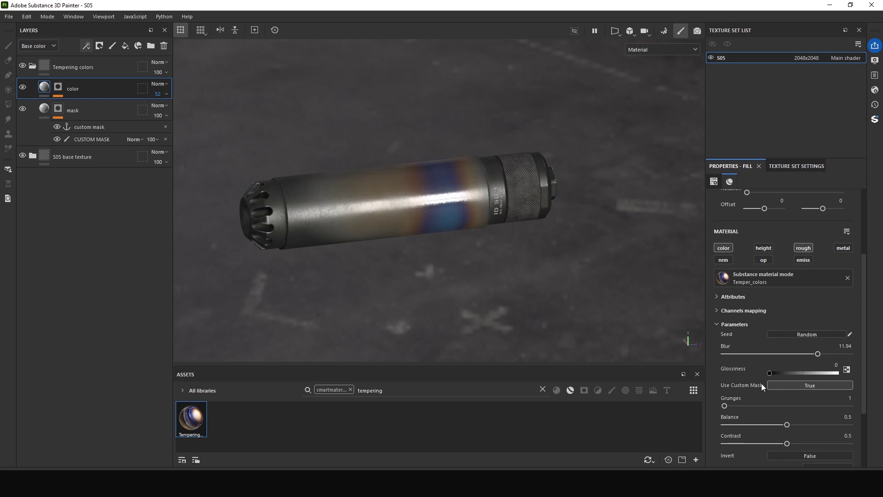
{"action": "left_click_drag", "start_coordinate": [770, 372], "coordinate": [793, 373]}
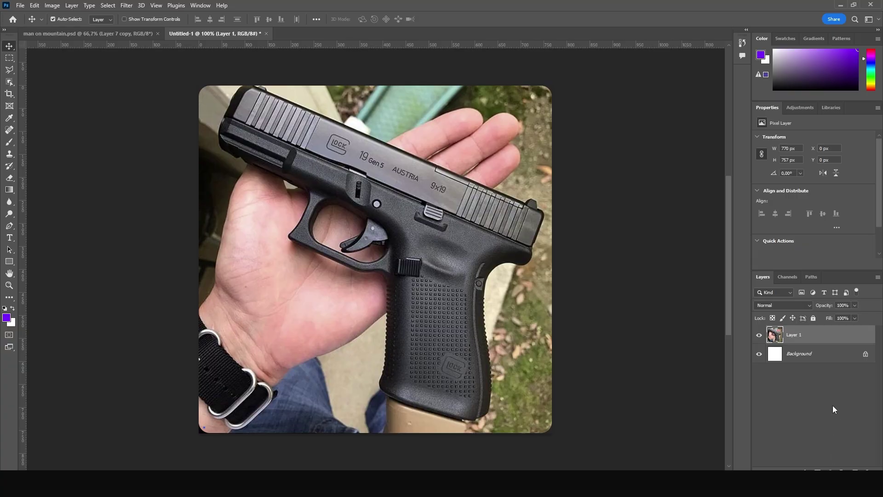
In Photoshop, add a Levels adjustment above the pistol photo, set its shadow input to 64 and lower the highlight input
{"action": "left_click", "coordinate": [841, 469]}
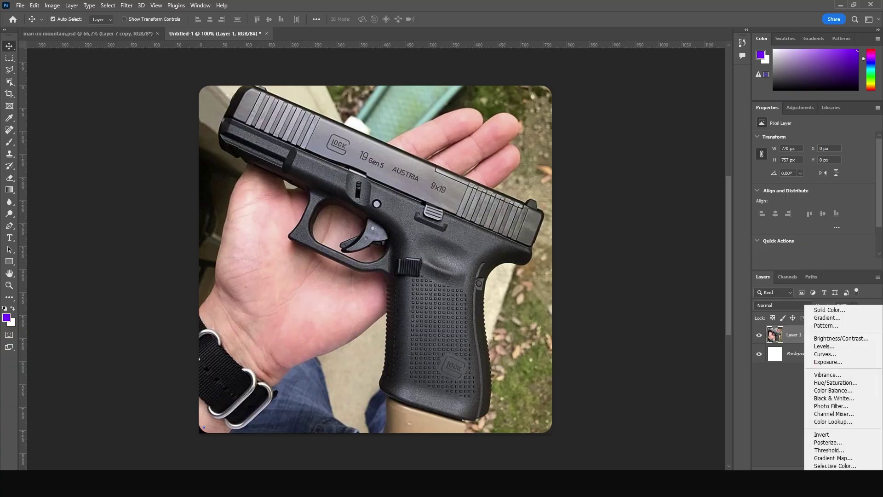
{"action": "left_click", "coordinate": [822, 347]}
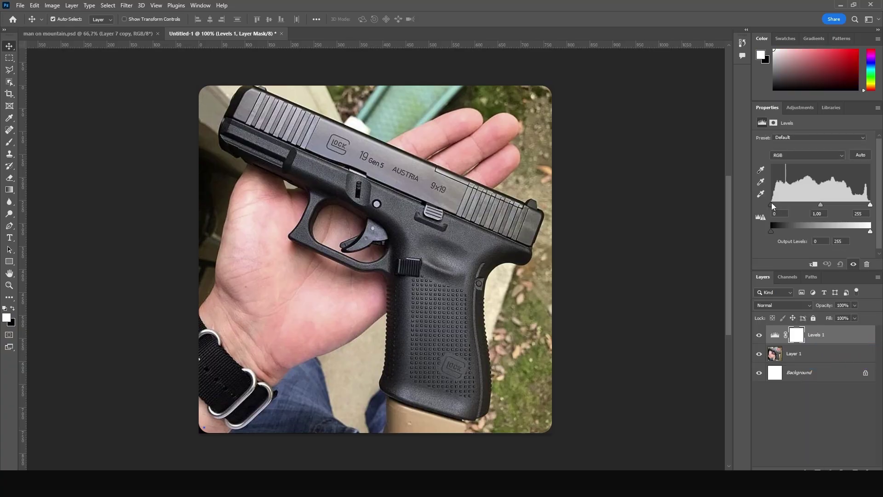
{"action": "left_click_drag", "start_coordinate": [770, 206], "coordinate": [796, 205]}
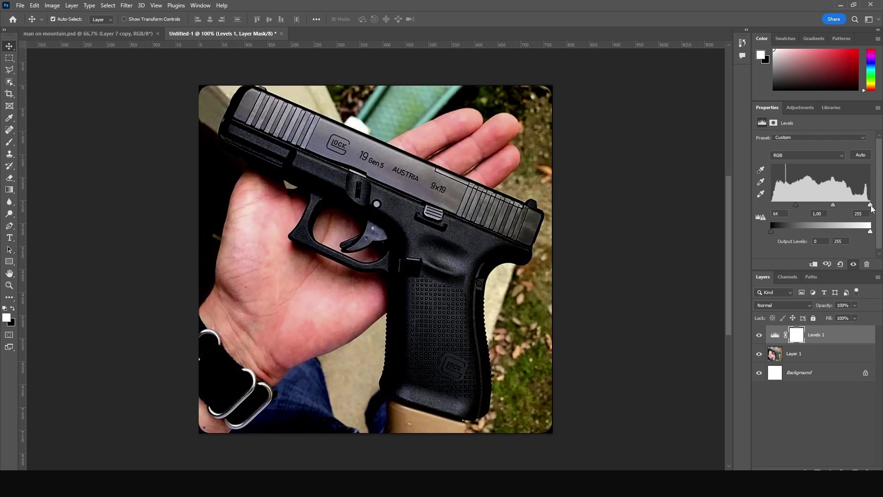
{"action": "left_click_drag", "start_coordinate": [869, 206], "coordinate": [843, 207]}
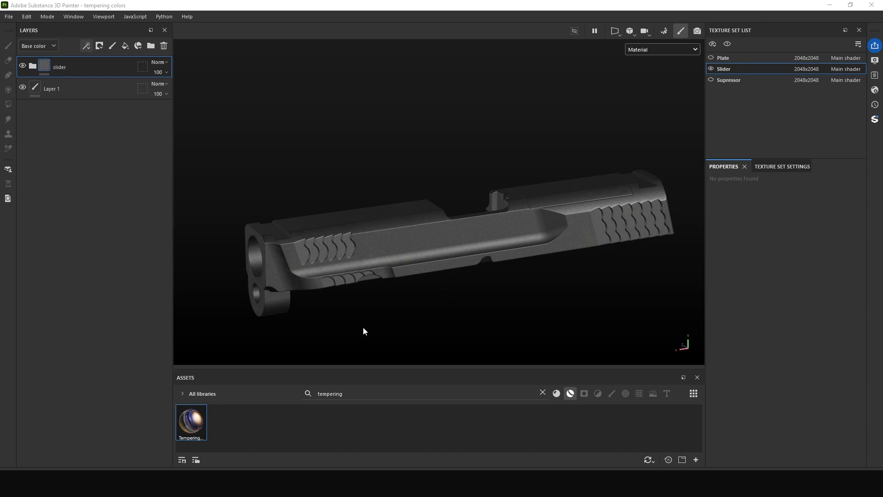
In Substance 3D Painter's Slider texture set, add the Tempering colors smart material above the slider folder and set its color layer's Grunges to 4
{"action": "left_click_drag", "start_coordinate": [187, 420], "coordinate": [124, 116]}
{"action": "left_click_drag", "start_coordinate": [101, 57], "coordinate": [100, 58]}
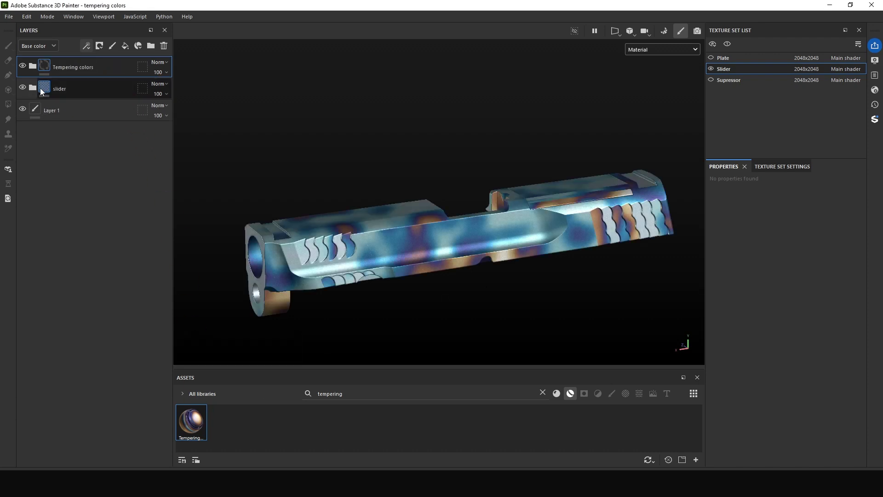
{"action": "left_click", "coordinate": [32, 66]}
{"action": "left_click", "coordinate": [48, 86]}
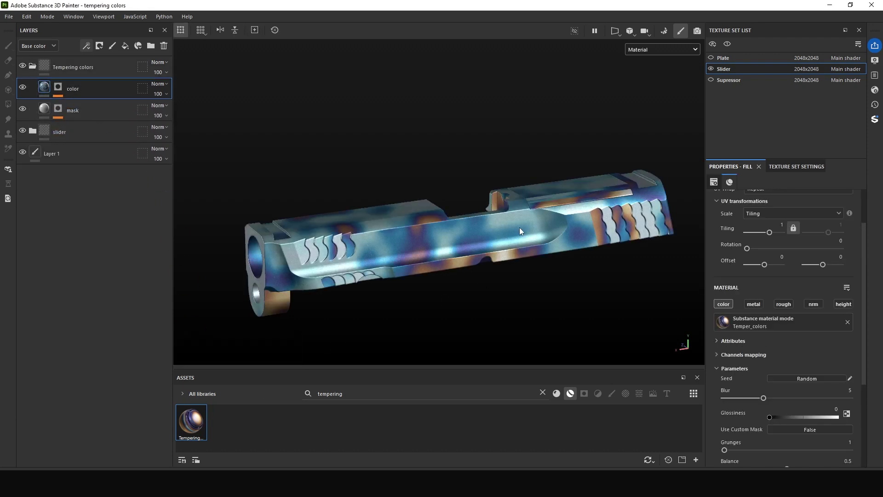
{"action": "scroll", "coordinate": [781, 403], "scroll_direction": "down", "scroll_amount": 2}
{"action": "left_click_drag", "start_coordinate": [726, 393], "coordinate": [765, 399]}
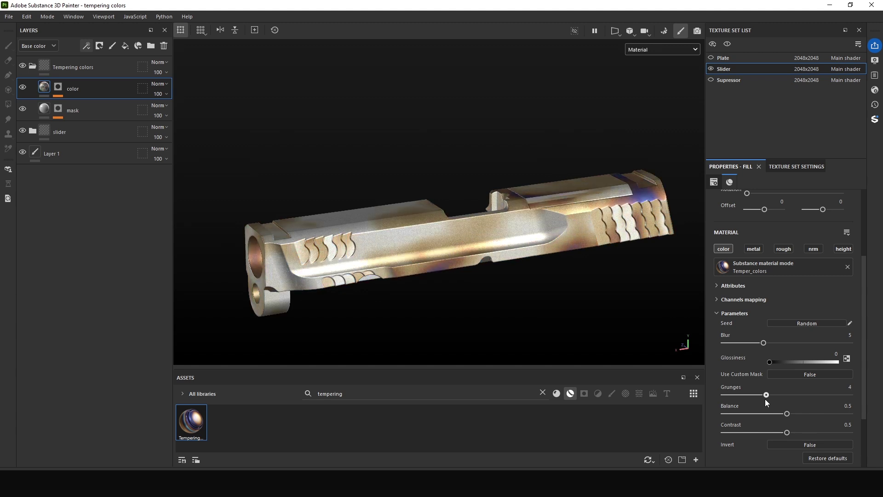
Switch the color layer's fill to Tri-planar projection and shift the projection slightly downward on the slide
{"action": "left_click", "coordinate": [59, 86]}
{"action": "left_click", "coordinate": [44, 88]}
{"action": "scroll", "coordinate": [580, 249], "scroll_direction": "down", "scroll_amount": 1}
{"action": "scroll", "coordinate": [791, 282], "scroll_direction": "up", "scroll_amount": 3}
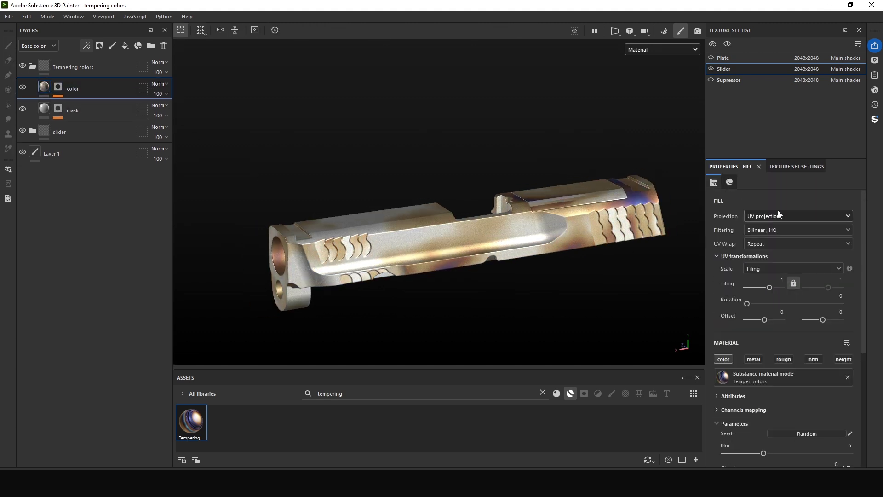
{"action": "left_click", "coordinate": [777, 216]}
{"action": "left_click", "coordinate": [768, 249]}
{"action": "scroll", "coordinate": [498, 242], "scroll_direction": "down", "scroll_amount": 1}
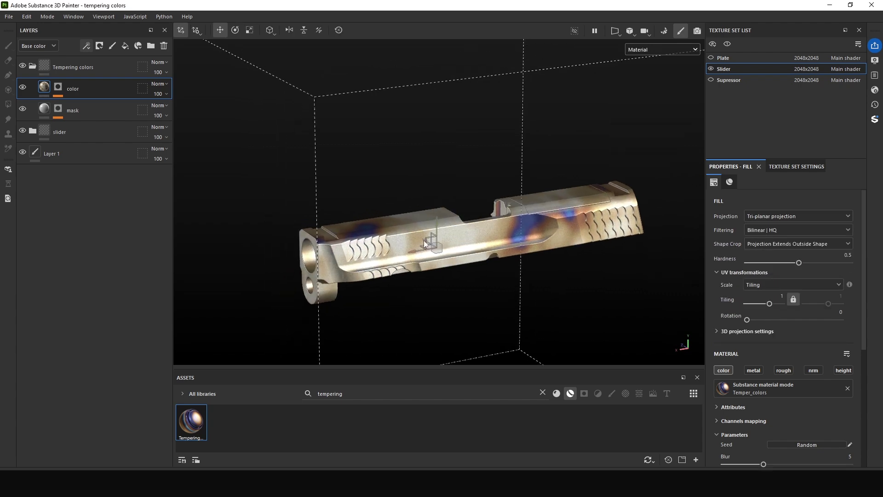
{"action": "left_click_drag", "start_coordinate": [431, 243], "coordinate": [419, 271]}
Set the color layer's Balance to 0.6 and enlarge its tri-planar projection along the red axis
{"action": "scroll", "coordinate": [804, 409], "scroll_direction": "down", "scroll_amount": 4}
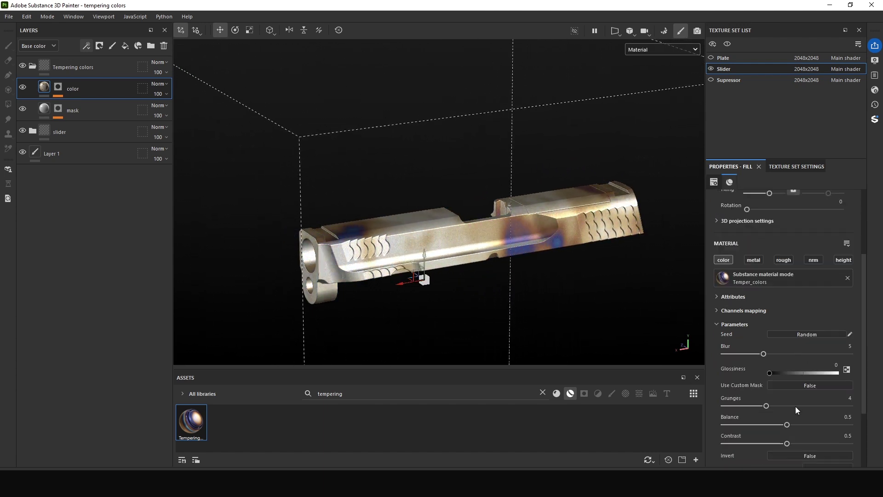
{"action": "left_click_drag", "start_coordinate": [774, 424], "coordinate": [800, 422]}
{"action": "key", "text": "r"}
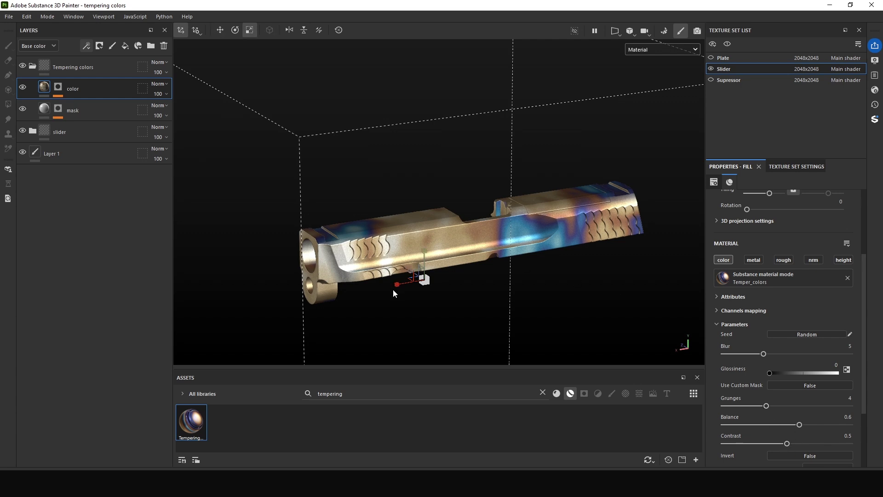
{"action": "left_click_drag", "start_coordinate": [397, 285], "coordinate": [352, 286]}
Move the tri-planar projection below the slide so the blue tempering falls across the middle of the slide's side
{"action": "key", "text": "w"}
{"action": "left_click_drag", "start_coordinate": [425, 273], "coordinate": [229, 329]}
{"action": "scroll", "coordinate": [542, 277], "scroll_direction": "up", "scroll_amount": 1}
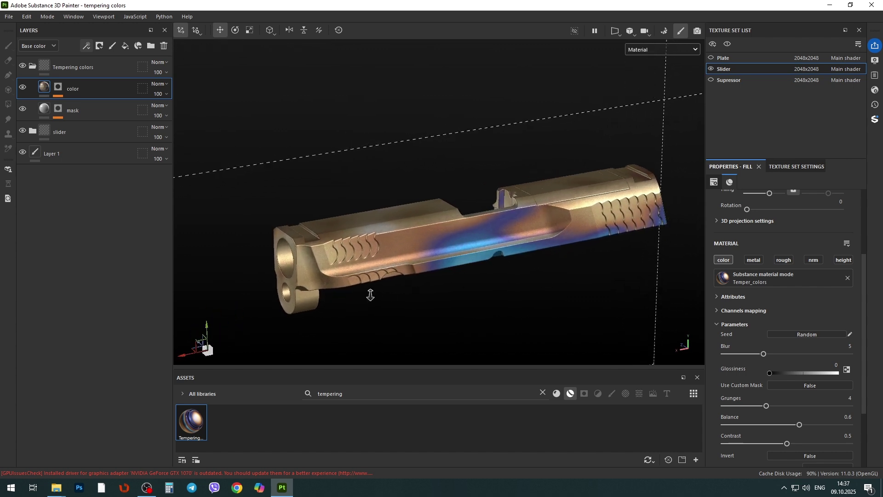
{"action": "scroll", "coordinate": [371, 295], "scroll_direction": "down", "scroll_amount": 1}
{"action": "left_click_drag", "start_coordinate": [370, 295], "coordinate": [359, 317], "text": "alt"}
{"action": "left_click_drag", "start_coordinate": [228, 333], "coordinate": [365, 387]}
{"action": "left_click_drag", "start_coordinate": [640, 281], "coordinate": [559, 263], "text": "alt"}
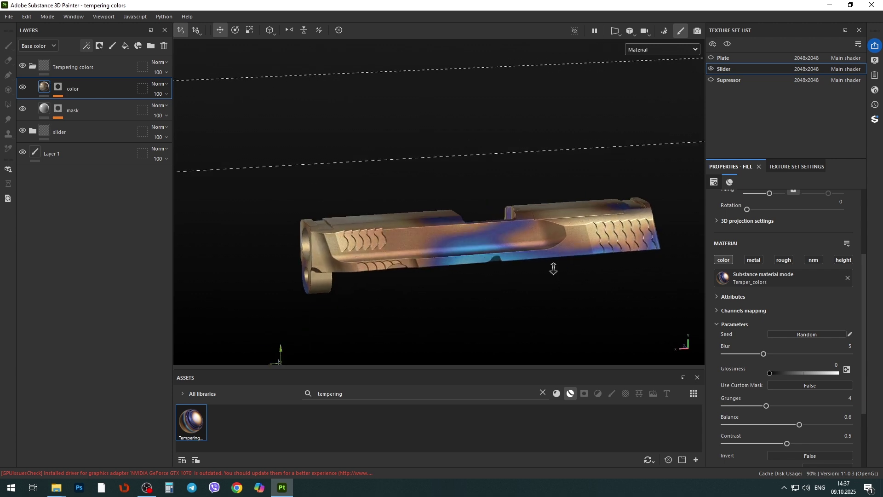
Set the color layer's Blur to 10.06 and its Contrast to 0.5
{"action": "scroll", "coordinate": [559, 263], "scroll_direction": "up", "scroll_amount": 1}
{"action": "middle_click_drag", "start_coordinate": [559, 263], "coordinate": [552, 213], "text": "alt"}
{"action": "left_click_drag", "start_coordinate": [553, 213], "coordinate": [598, 248], "text": "alt"}
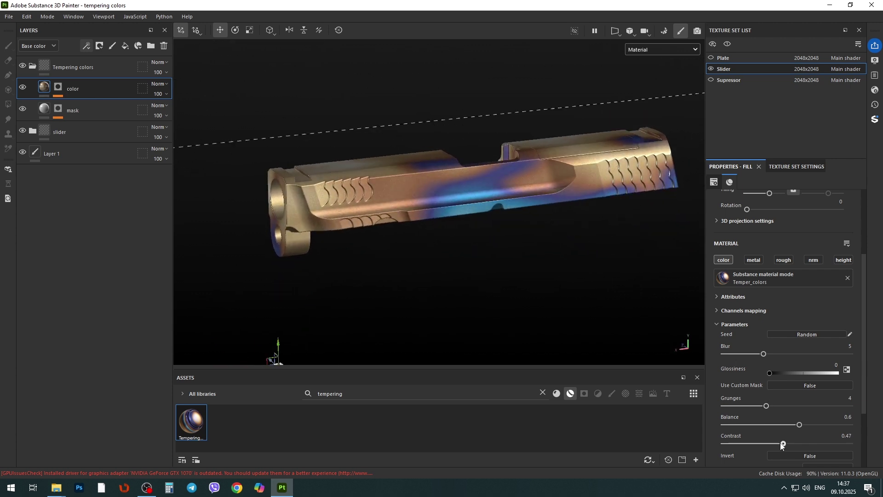
{"action": "left_click_drag", "start_coordinate": [781, 444], "coordinate": [755, 440]}
{"action": "left_click_drag", "start_coordinate": [765, 354], "coordinate": [795, 354]}
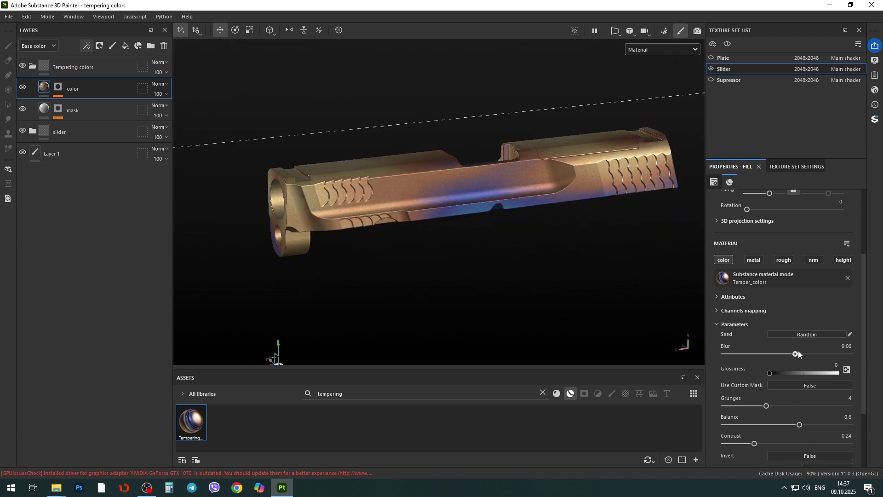
{"action": "left_click_drag", "start_coordinate": [755, 443], "coordinate": [800, 444]}
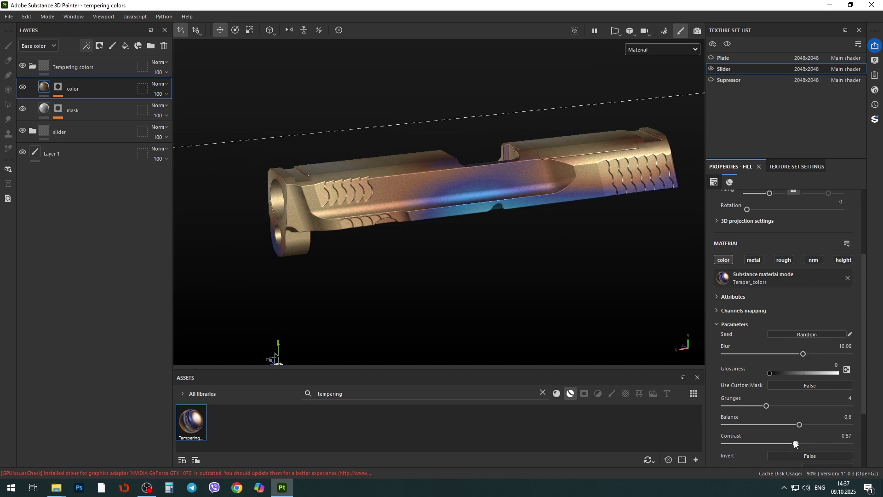
Reduce the color layer's opacity to 8 and change its blending mode to Overlay
{"action": "left_click_drag", "start_coordinate": [555, 276], "coordinate": [449, 262], "text": "alt"}
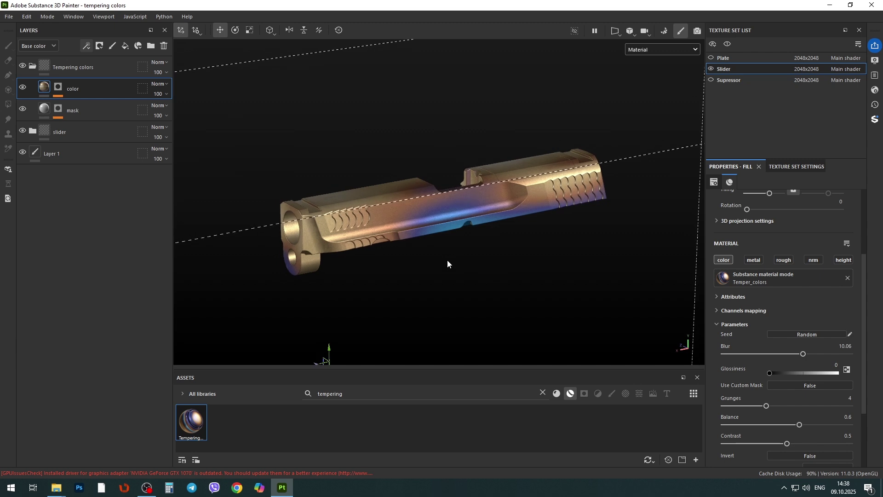
{"action": "left_click", "coordinate": [167, 95]}
{"action": "left_click_drag", "start_coordinate": [193, 111], "coordinate": [158, 111]}
{"action": "left_click_drag", "start_coordinate": [365, 178], "coordinate": [435, 233], "text": "alt"}
{"action": "scroll", "coordinate": [435, 233], "scroll_direction": "up", "scroll_amount": 2}
{"action": "mouse_move", "coordinate": [525, 256]}
{"action": "left_mouse_down", "text": "alt"}
{"action": "mouse_move", "coordinate": [545, 258]}
{"action": "mouse_move", "coordinate": [524, 252]}
{"action": "left_mouse_up", "text": "alt"}
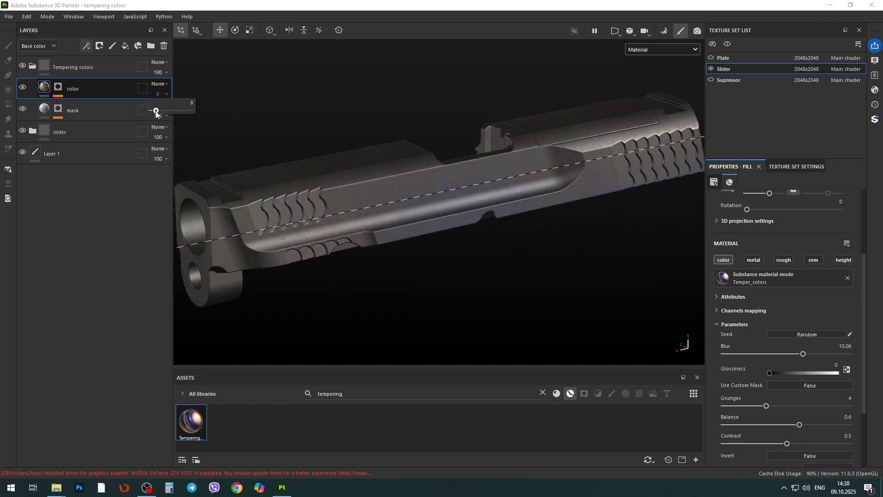
{"action": "left_click", "coordinate": [156, 83]}
{"action": "left_click", "coordinate": [169, 236]}
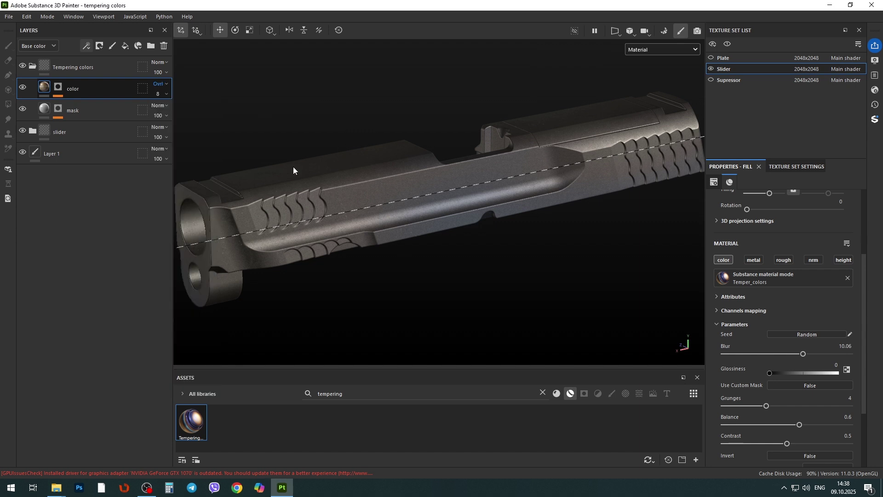
Set the Tempering colors group's blending mode to Passthrough and raise the color layer's opacity to 18
{"action": "left_click", "coordinate": [160, 62]}
{"action": "left_click", "coordinate": [166, 80]}
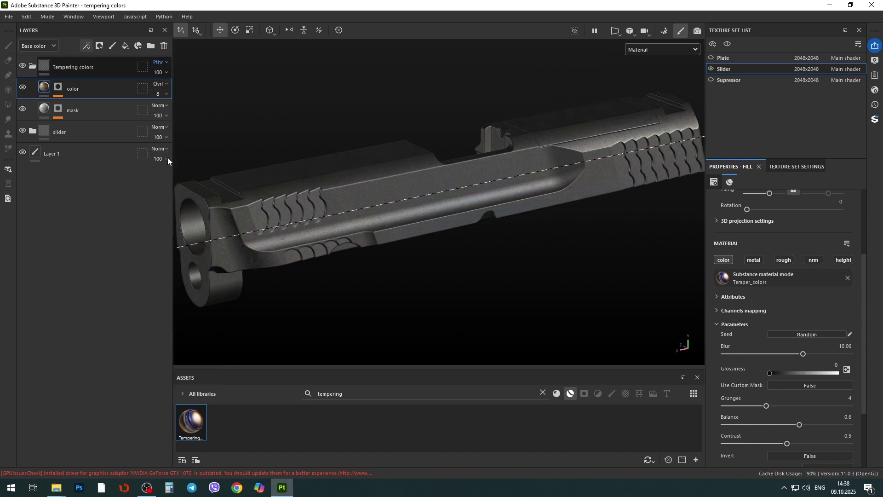
{"action": "left_click", "coordinate": [165, 94]}
{"action": "mouse_move", "coordinate": [160, 112]}
{"action": "left_mouse_down"}
{"action": "mouse_move", "coordinate": [173, 112]}
{"action": "mouse_move", "coordinate": [160, 111]}
{"action": "left_mouse_up"}
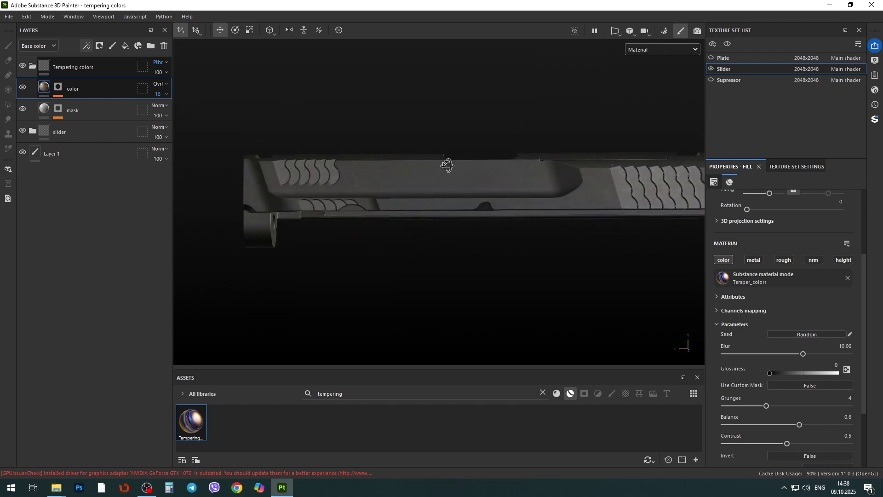